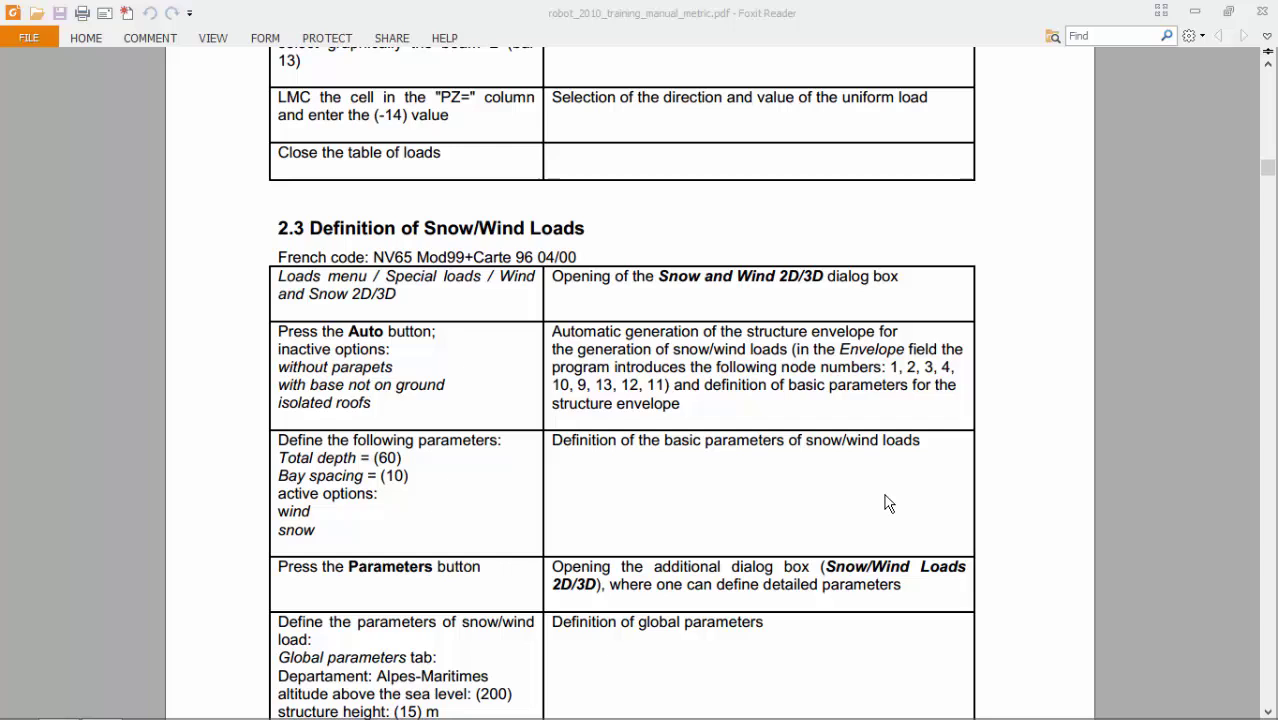
- Underline the manual's section 2.3 snow/wind heading and Loads menu path, then clear the marks
left_click(285, 256)
left_click_drag(311, 252, 582, 244)
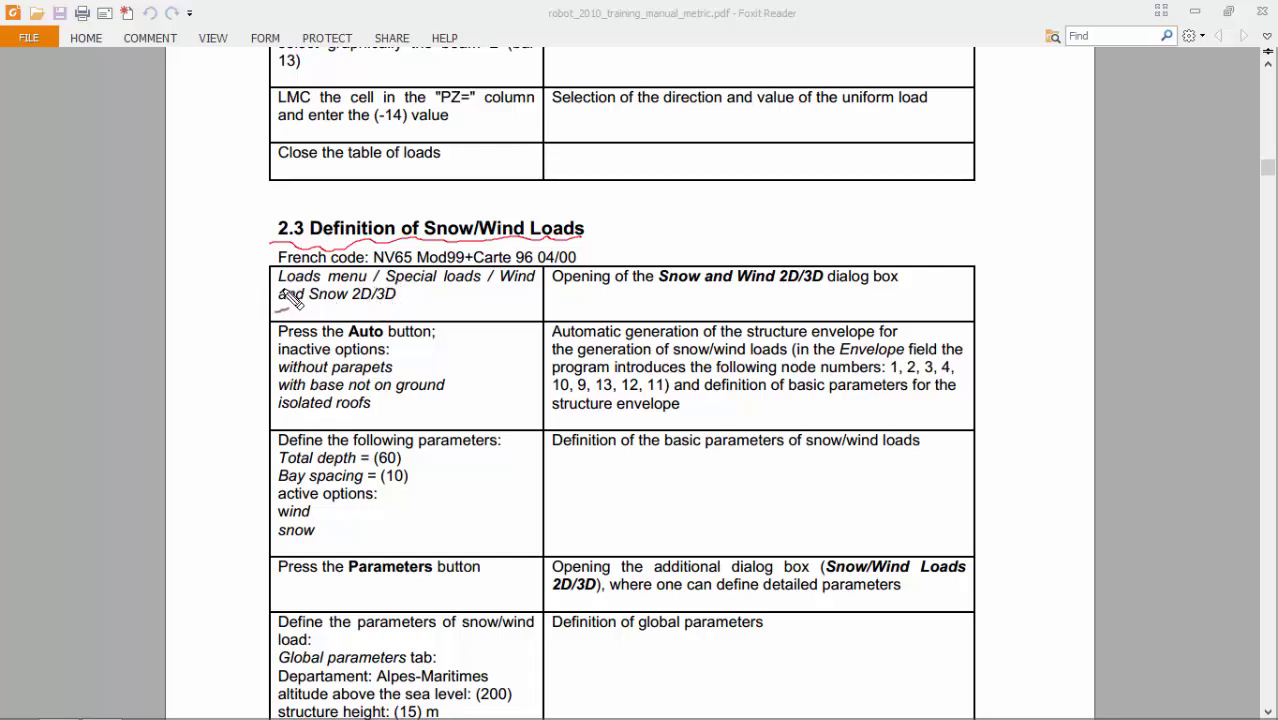
left_click_drag(283, 285, 534, 284)
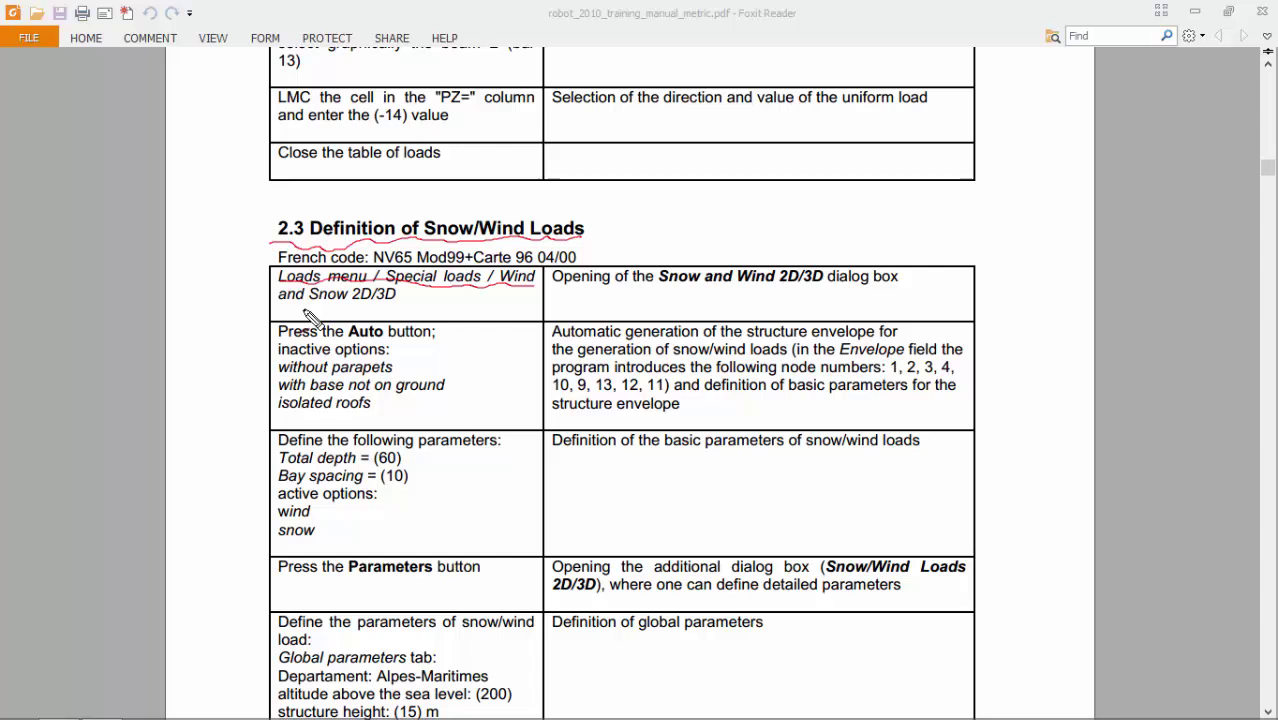
left_click_drag(293, 310, 413, 300)
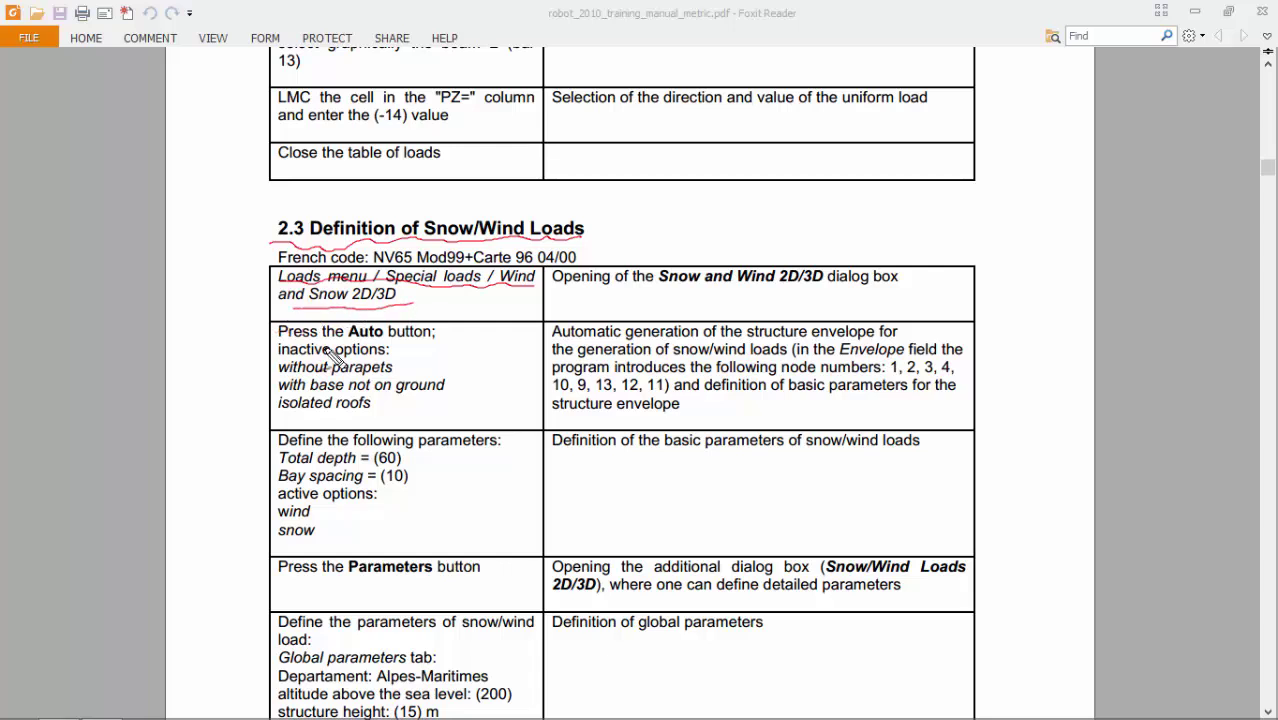
key("Escape")
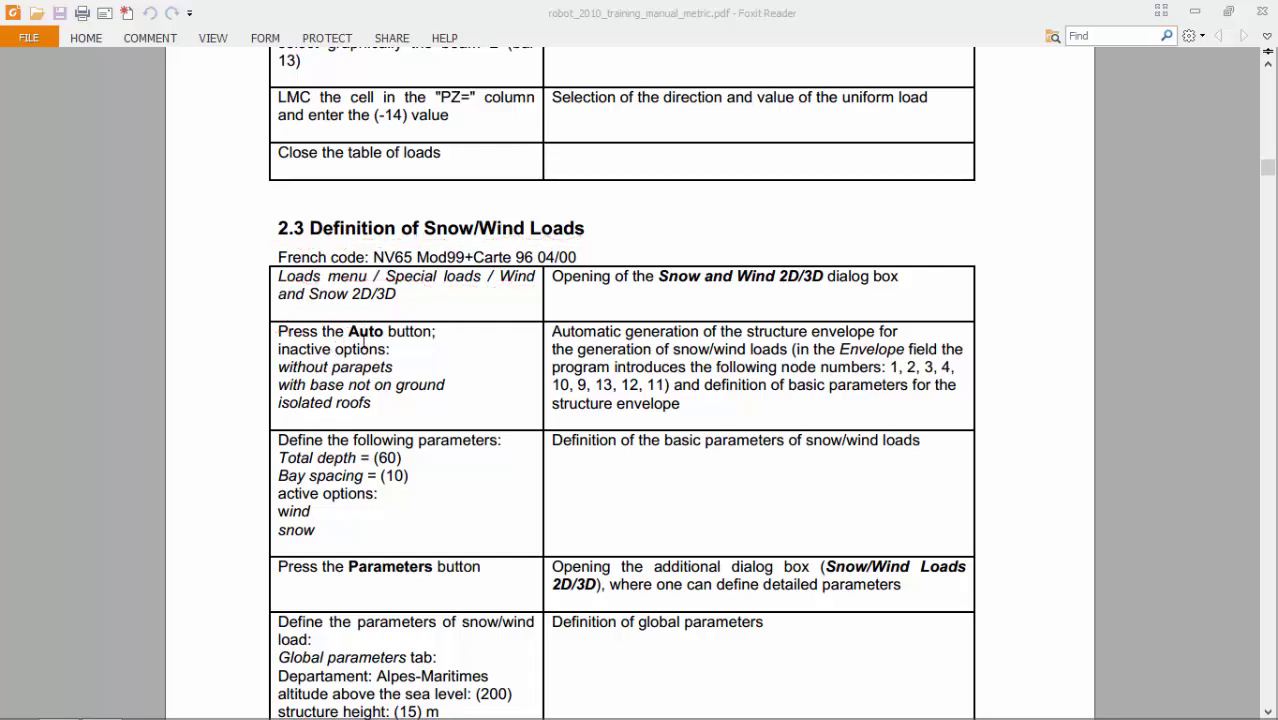
- Open Loads > Wind and Snow 2D/3D and auto-generate the envelope from nodes 1, 2, 3, 4, 10, 9, 13, 12, 11
key("alt+Tab")
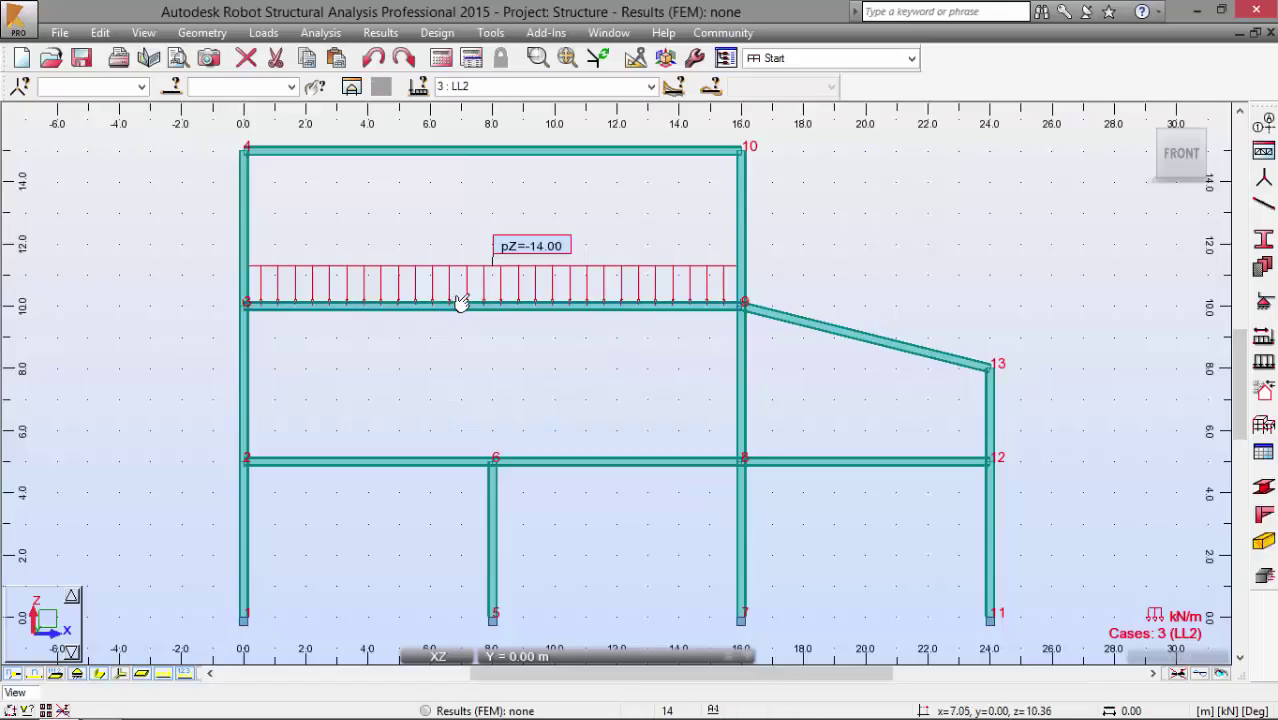
key("alt+Tab")
key("alt+Tab")
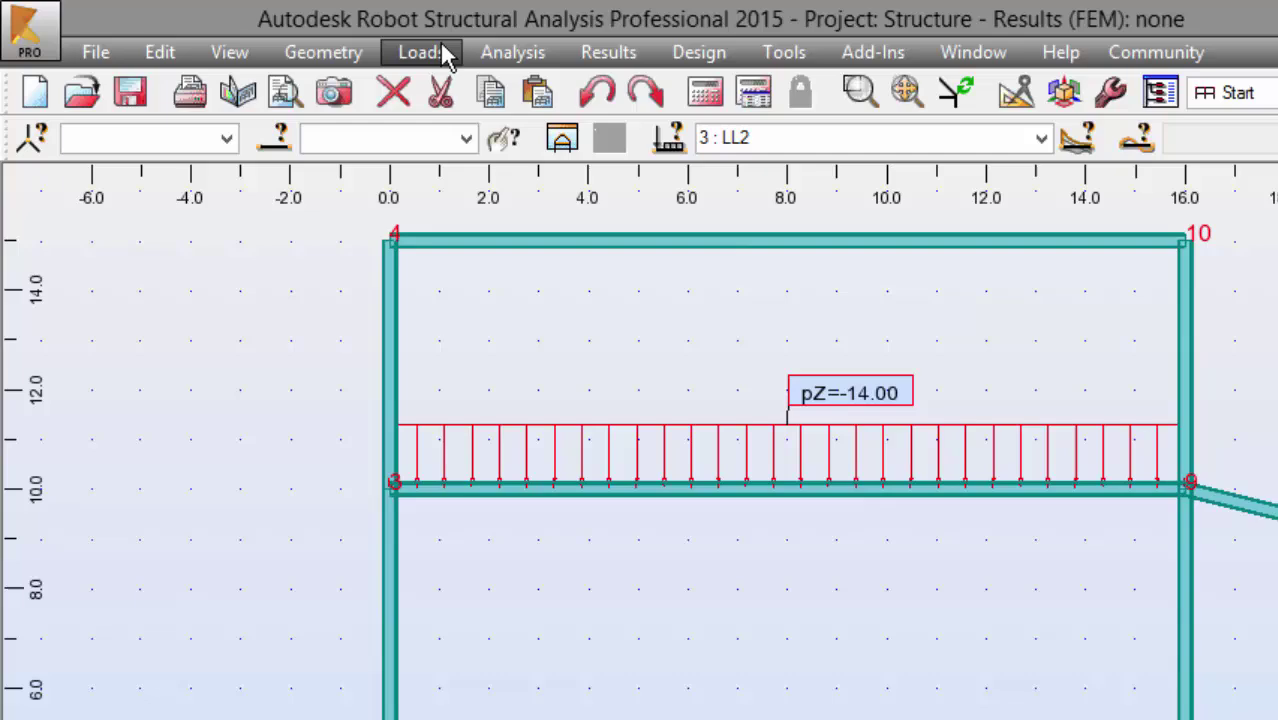
left_click(375, 45)
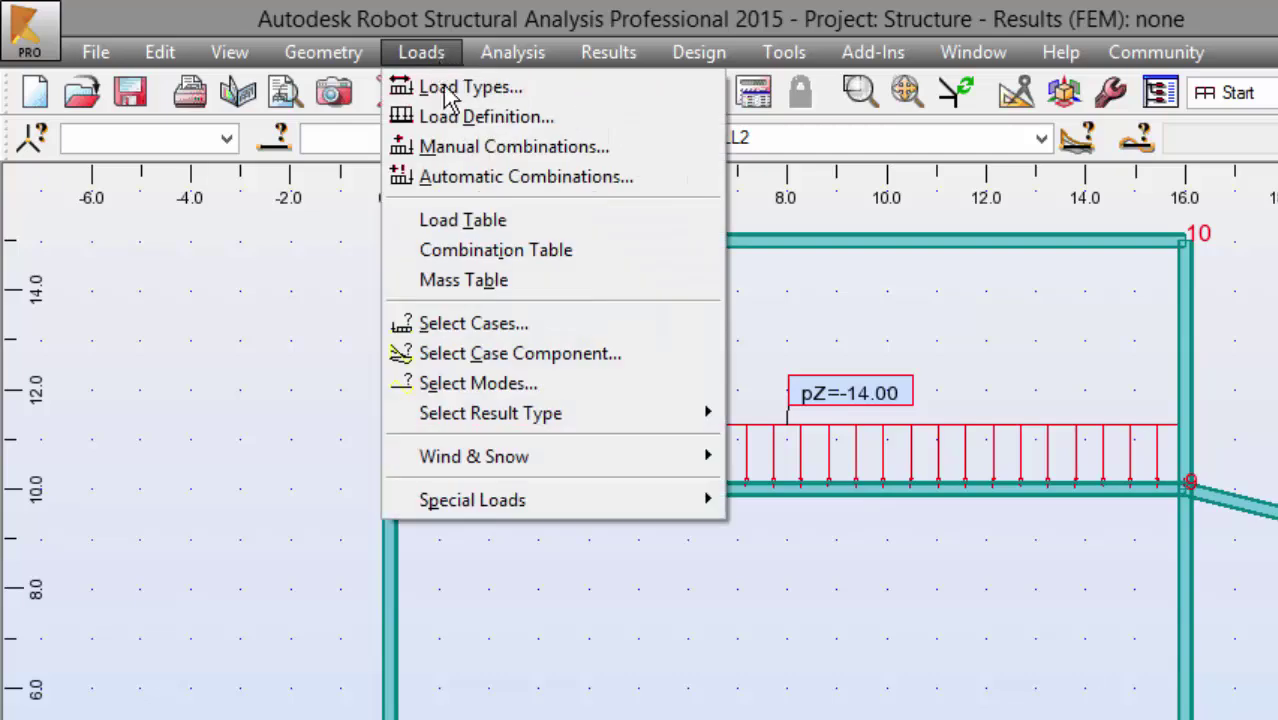
mouse_move(474, 456)
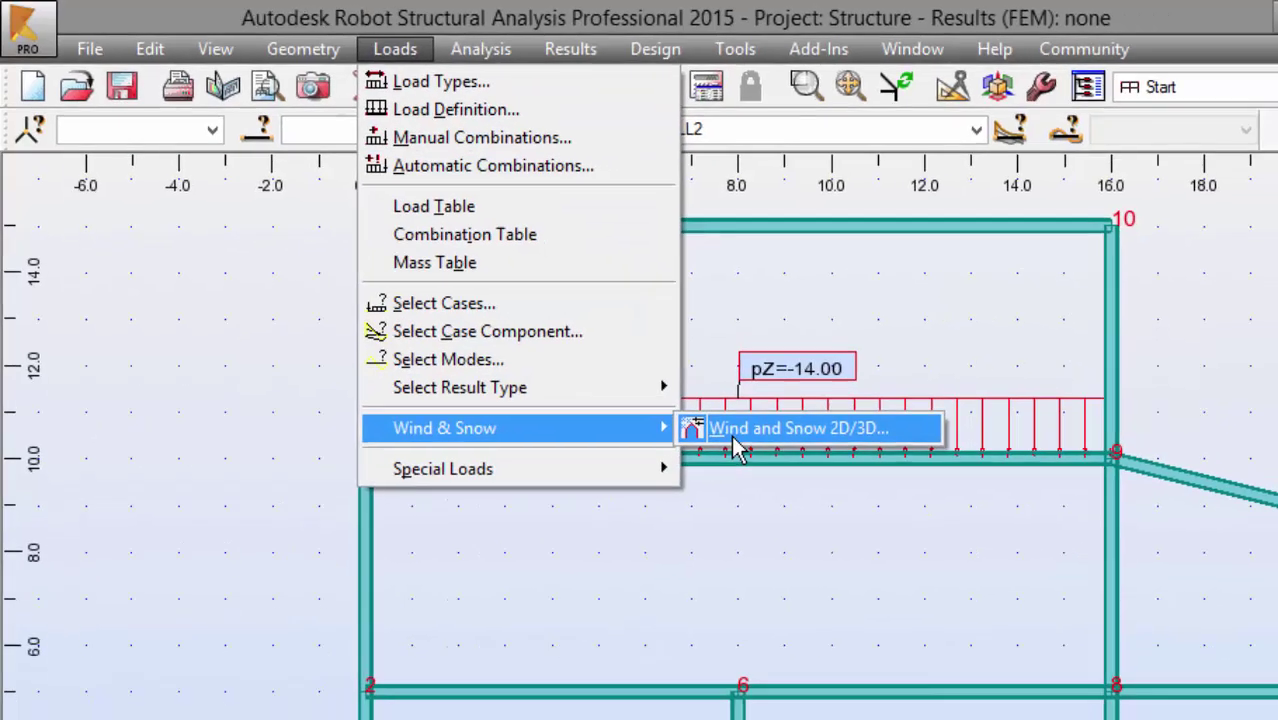
left_click(788, 470)
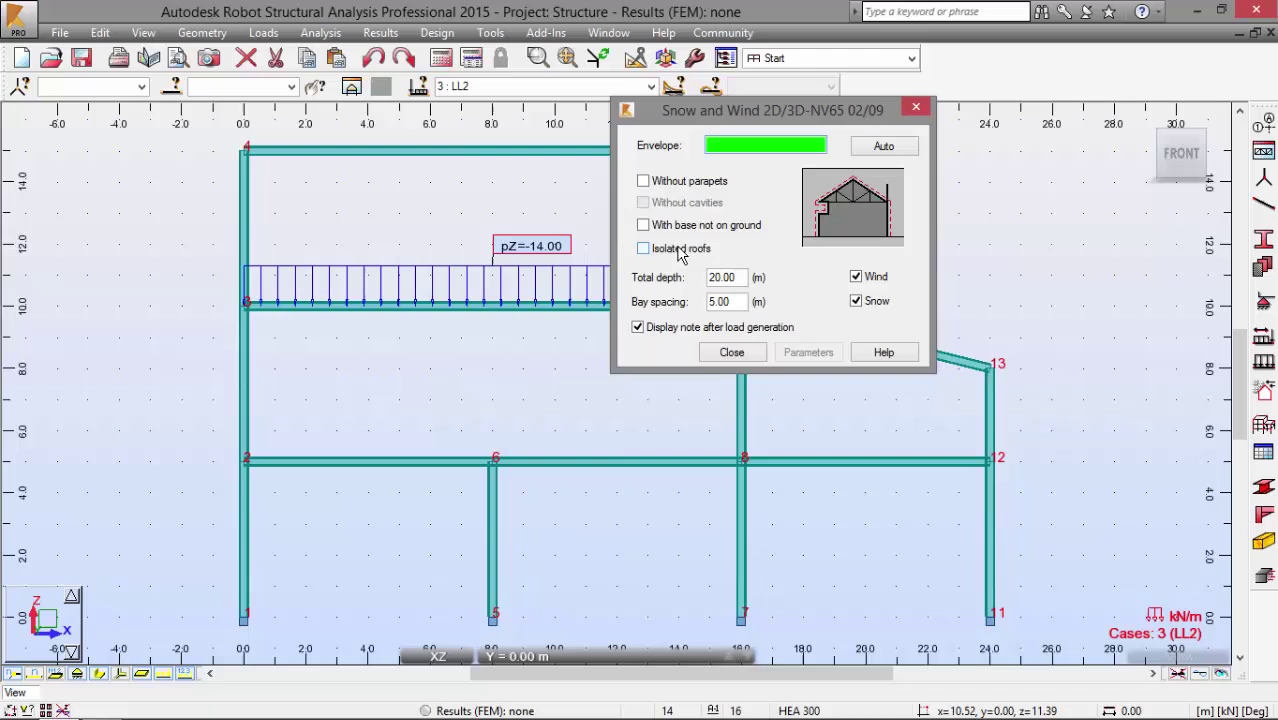
left_click(888, 145)
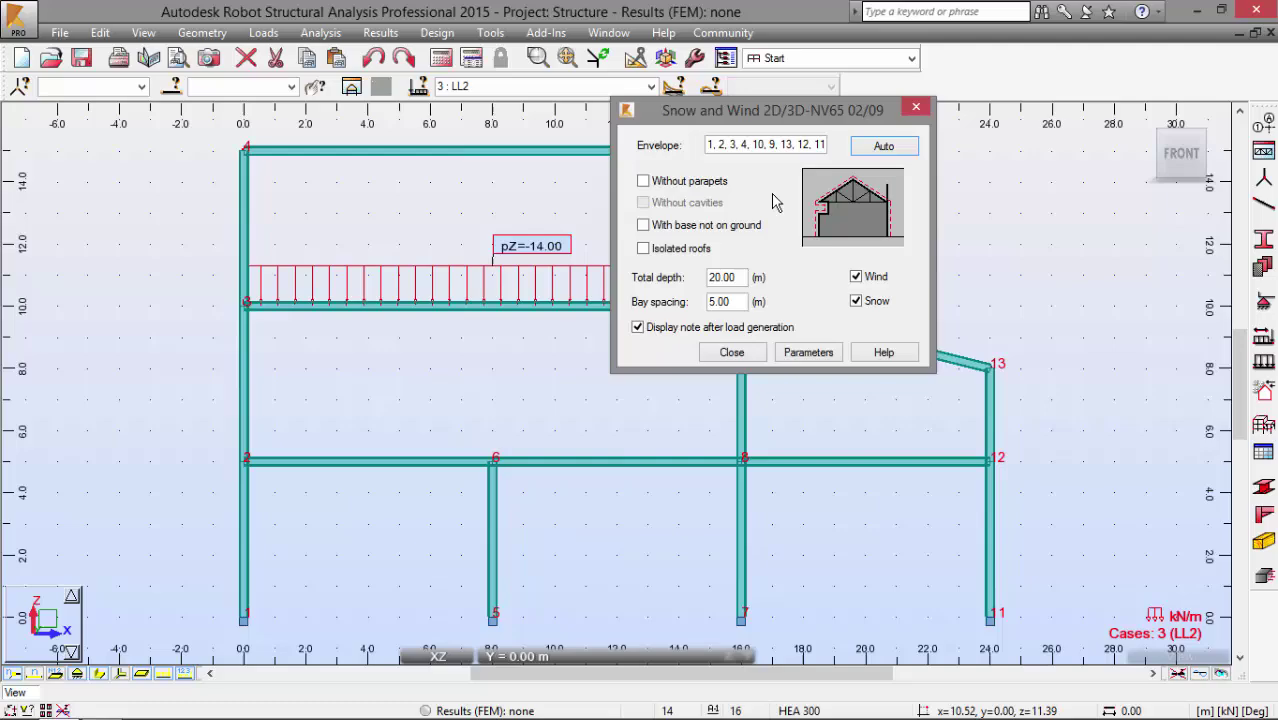
- Underline the manual's envelope nodes 1, 2, 3, 4 and 10, 9, 13, 12, 11 to confirm the match
key("alt+Tab")
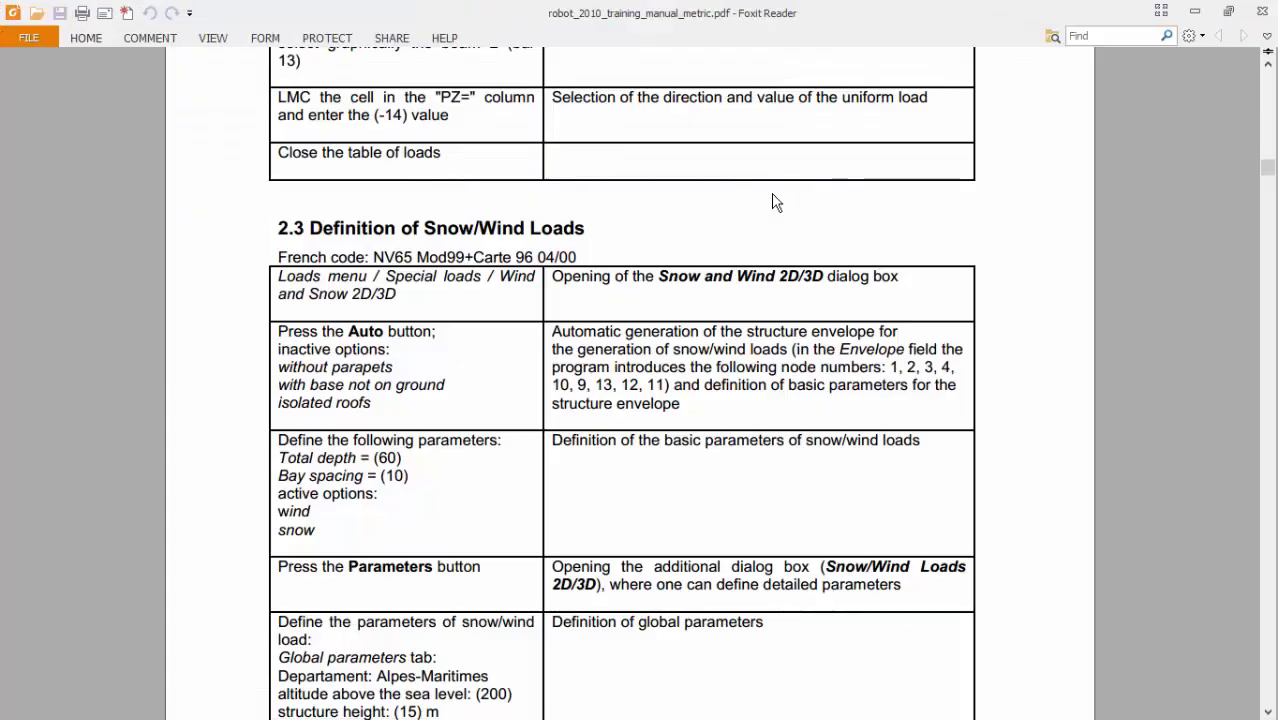
scroll(755, 225, "down", 2)
scroll(750, 230, "up", 1)
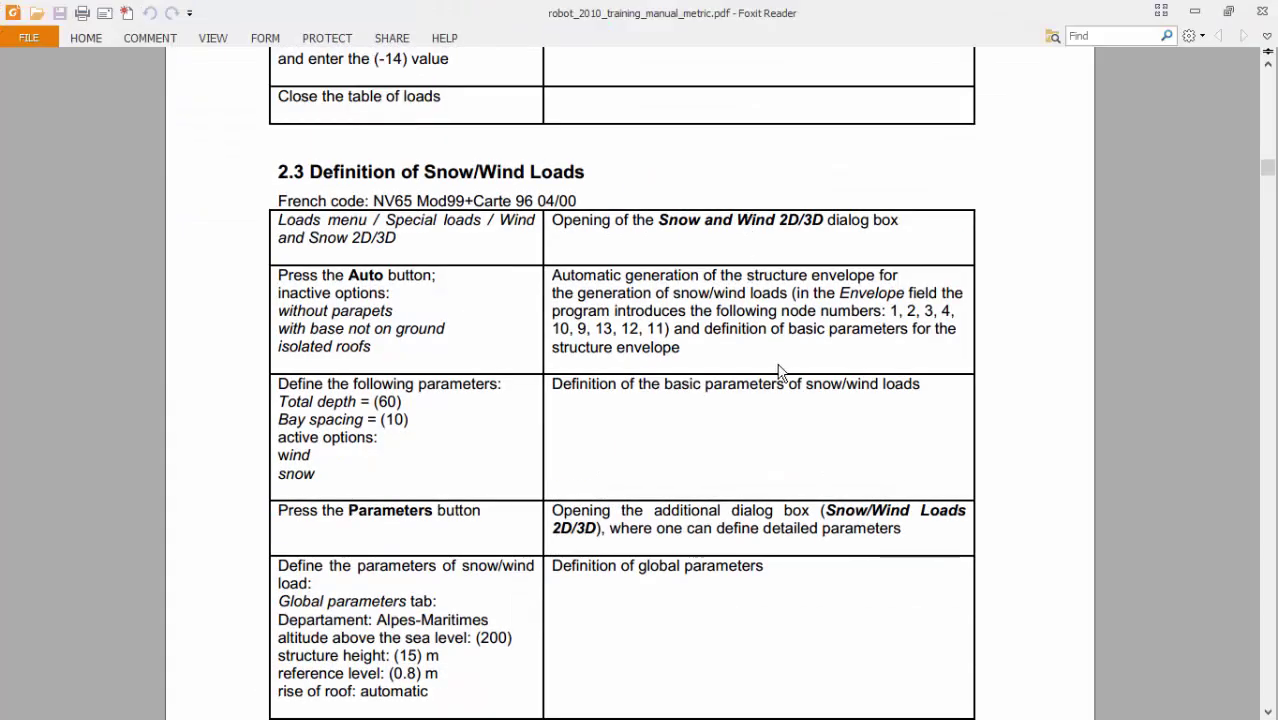
scroll(780, 372, "up", 1, "ctrl")
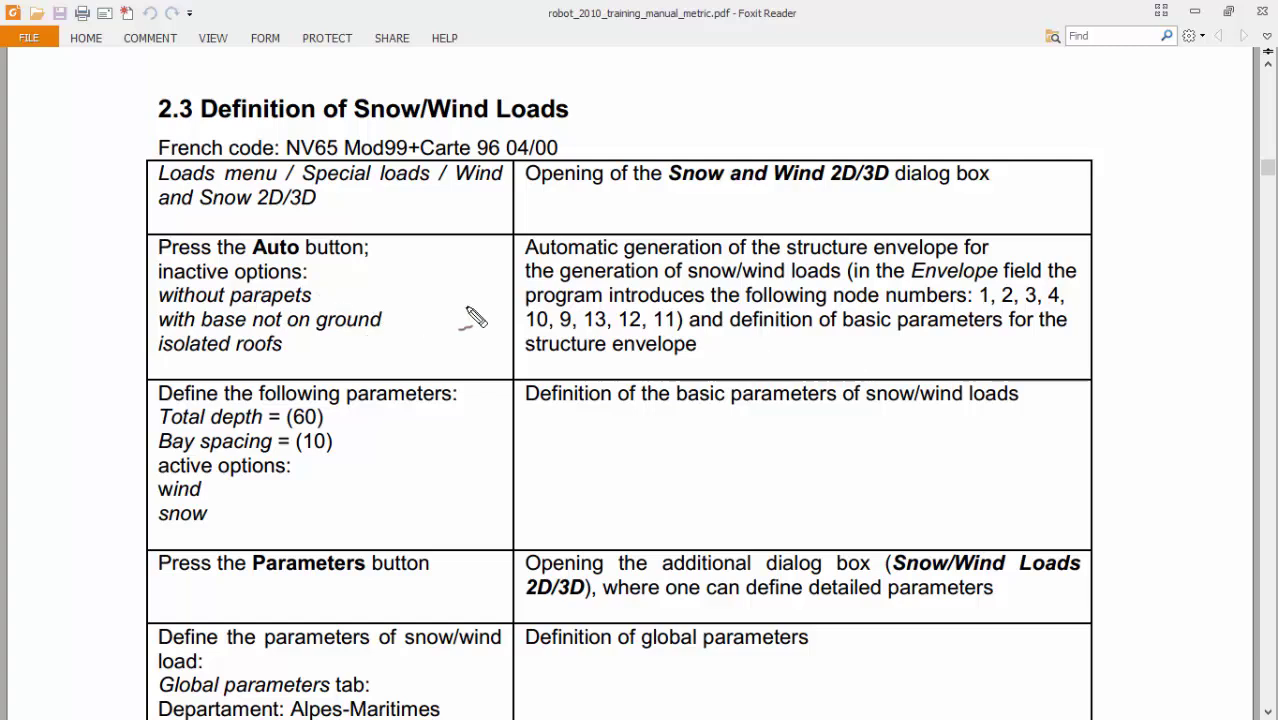
left_click_drag(980, 309, 1066, 310)
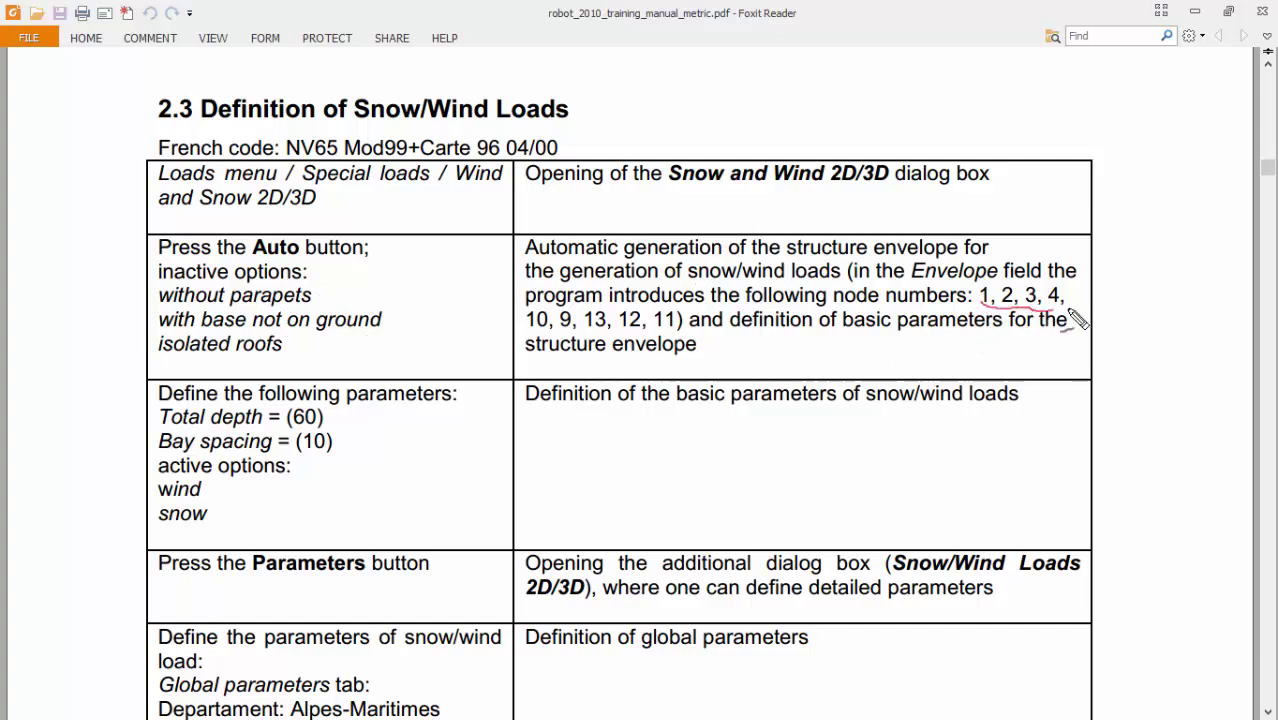
mouse_move(519, 343)
left_mouse_down()
mouse_move(680, 343)
mouse_move(690, 326)
left_mouse_up()
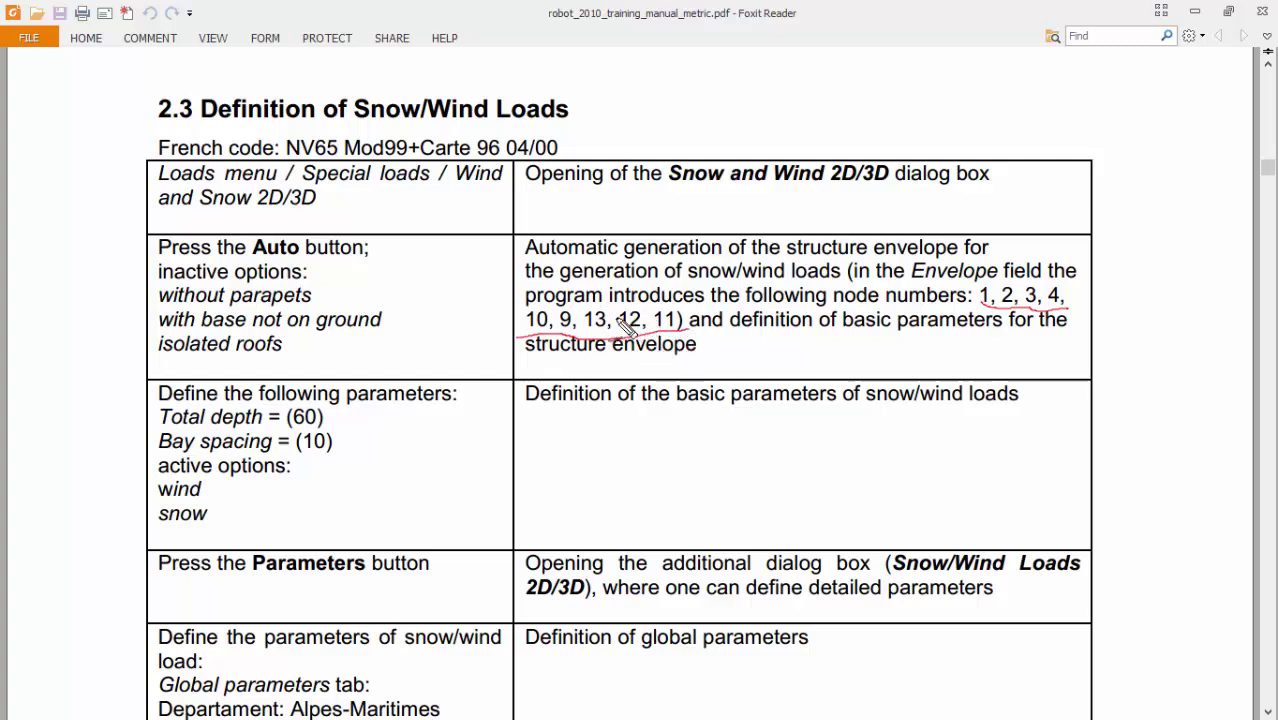
key("Escape")
- Enter a total depth of 60 m in the snow and wind setup
key("alt+Tab")
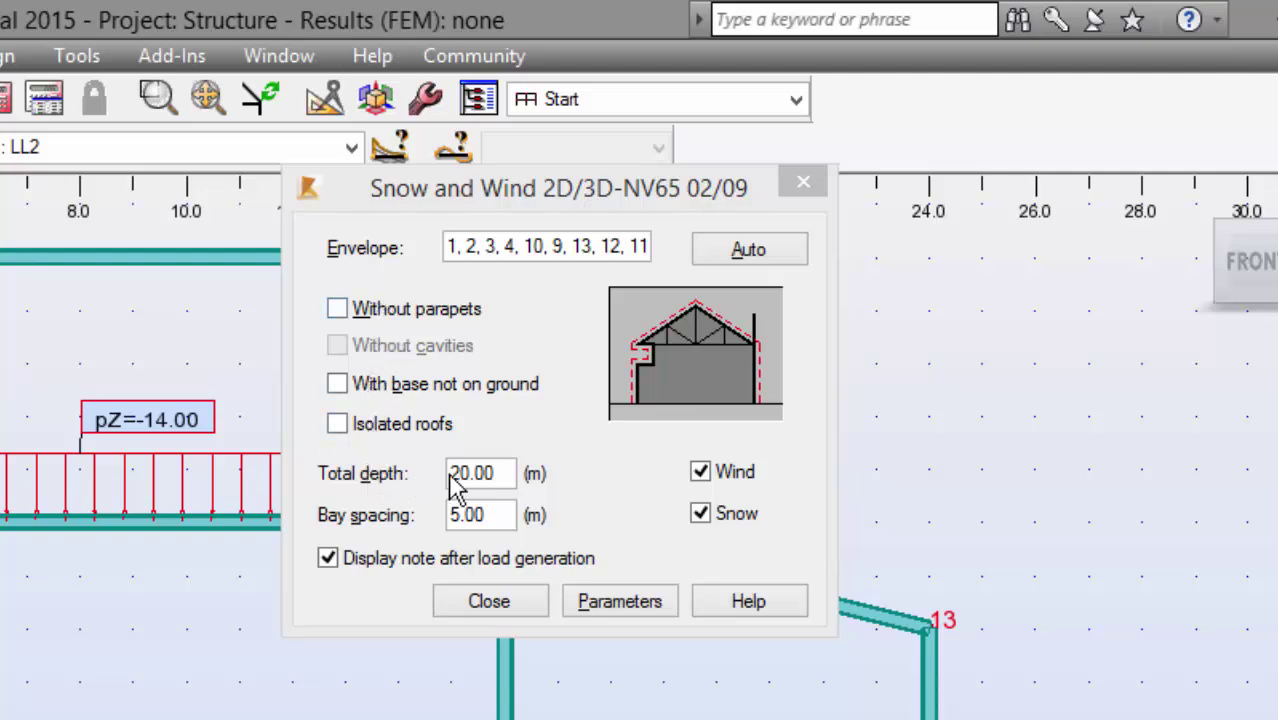
left_click(497, 474)
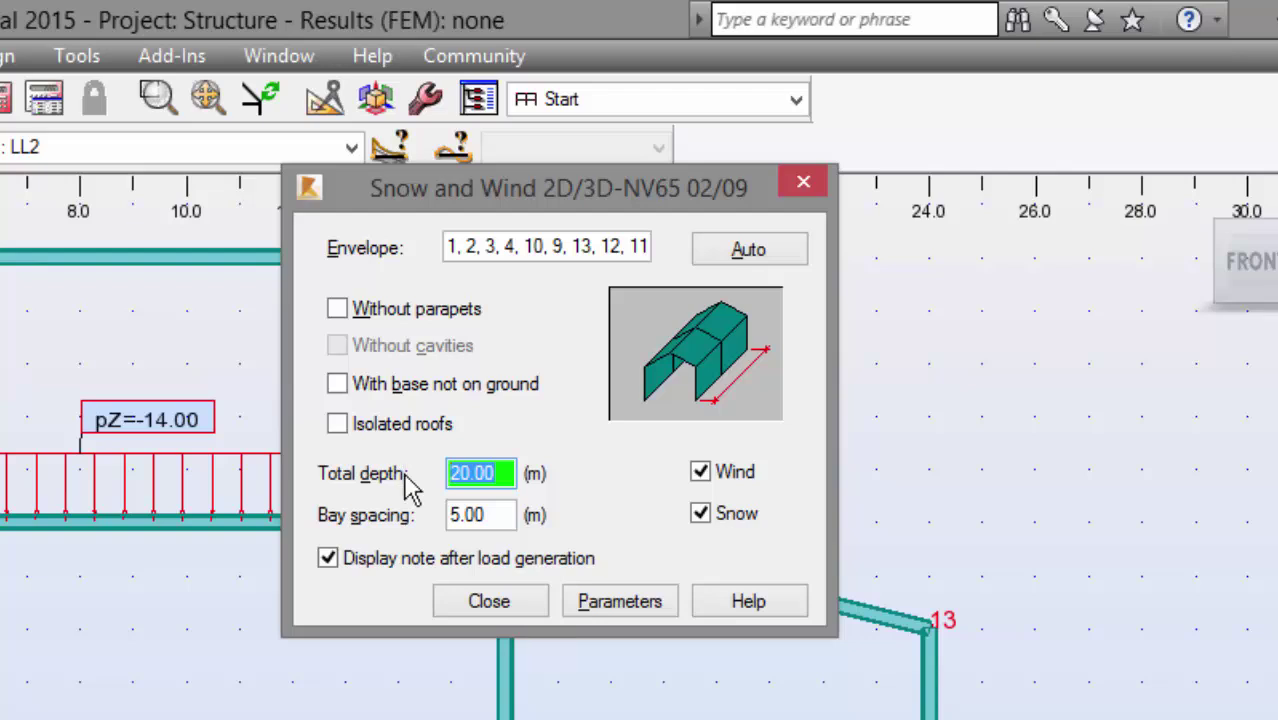
type("60")
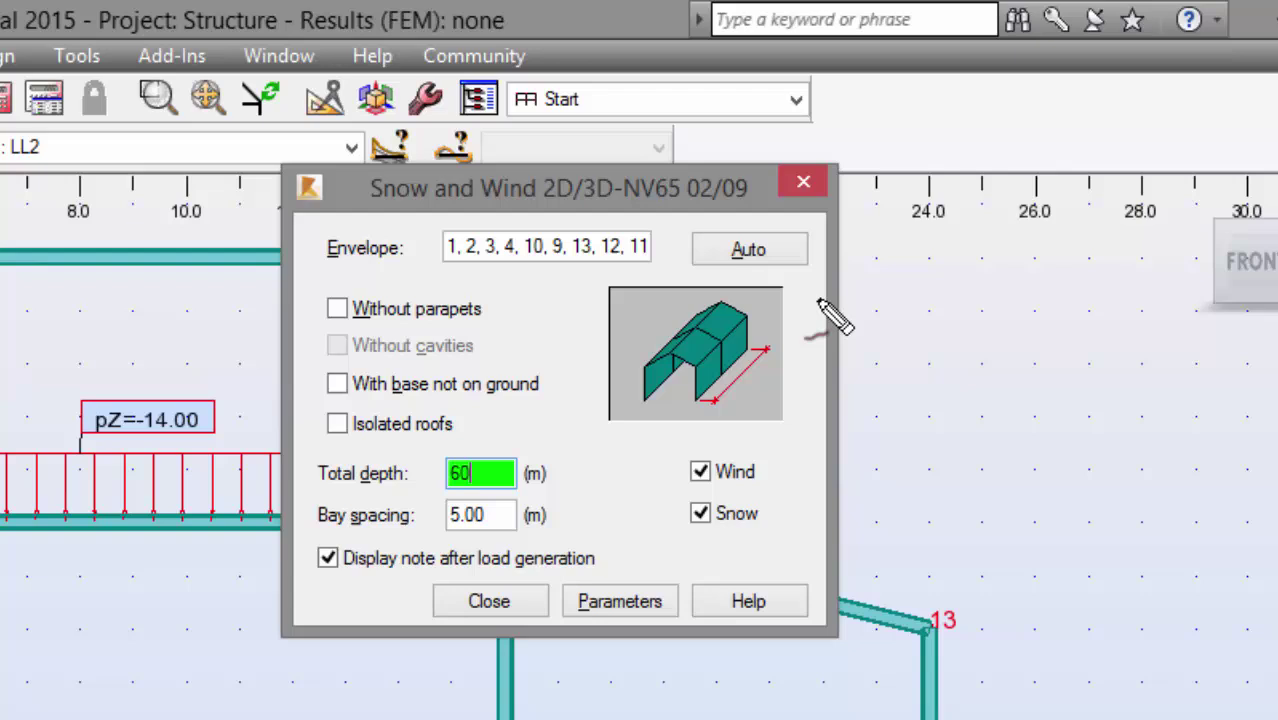
- Sketch a 'total depth' label on the building preview's depth dimension, then erase it
left_click_drag(818, 300, 792, 318)
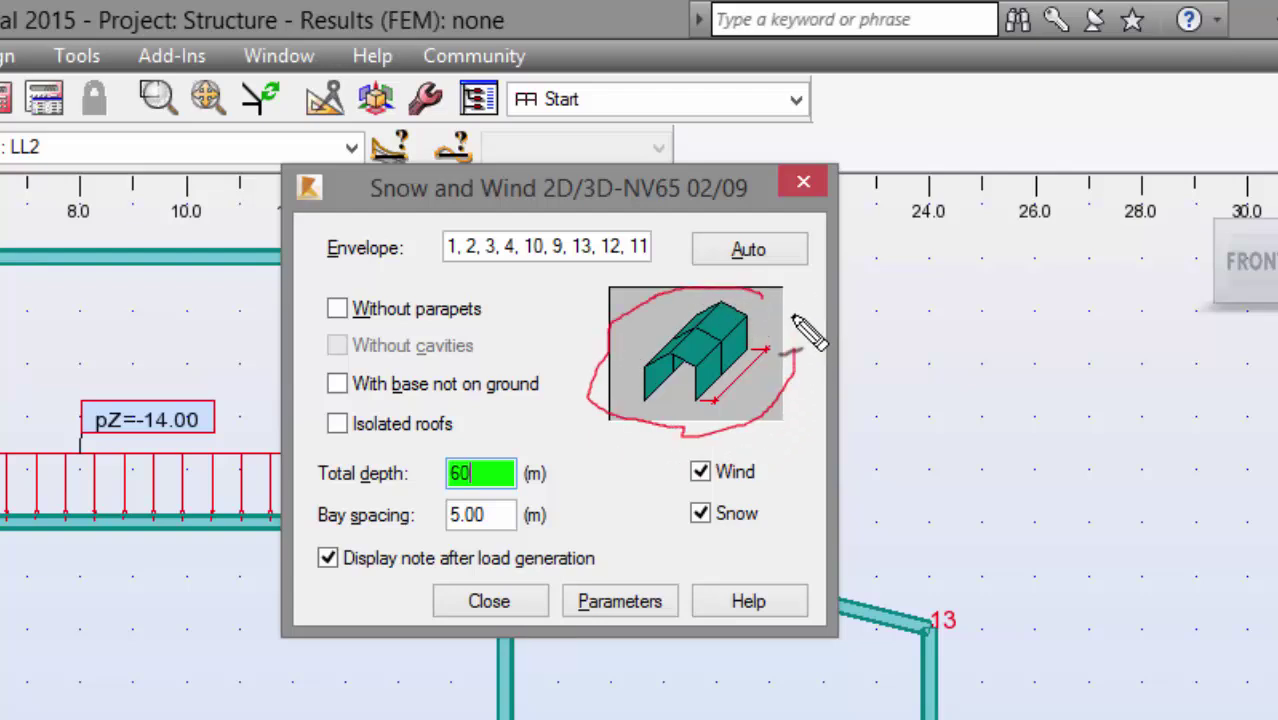
left_click_drag(728, 400, 932, 393)
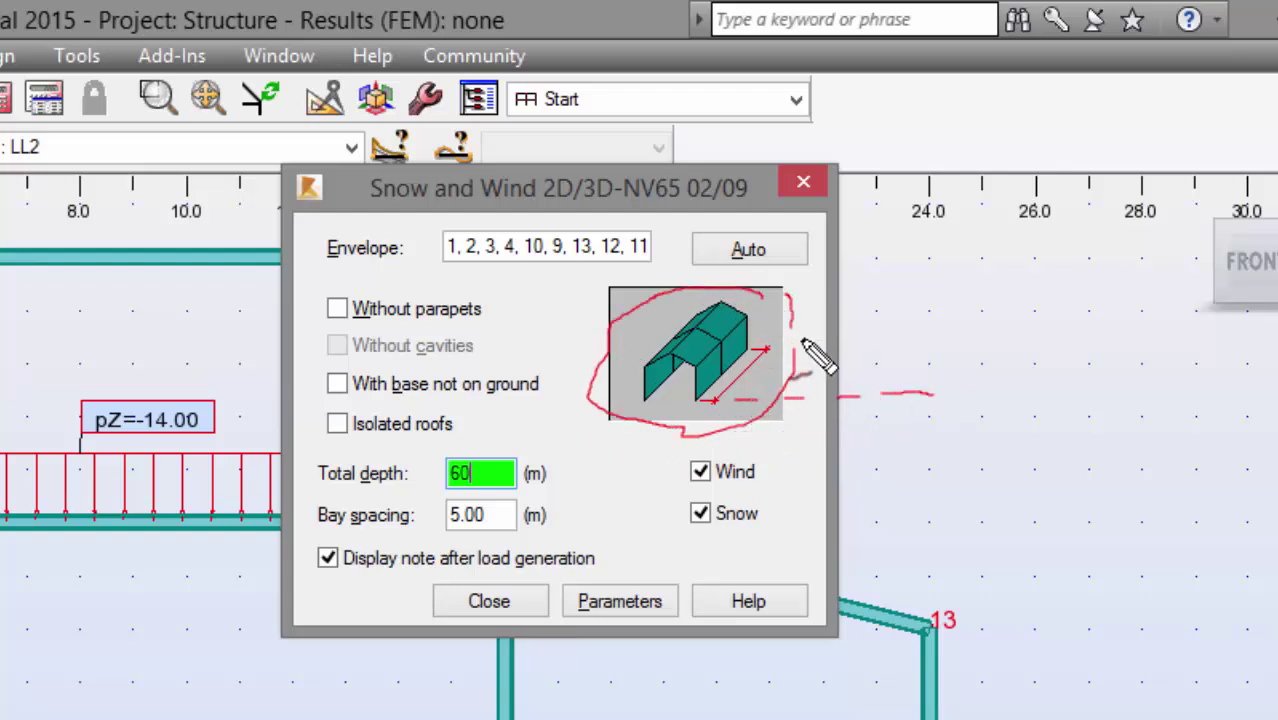
mouse_move(805, 345)
left_mouse_down()
mouse_move(962, 355)
mouse_move(864, 422)
left_mouse_up()
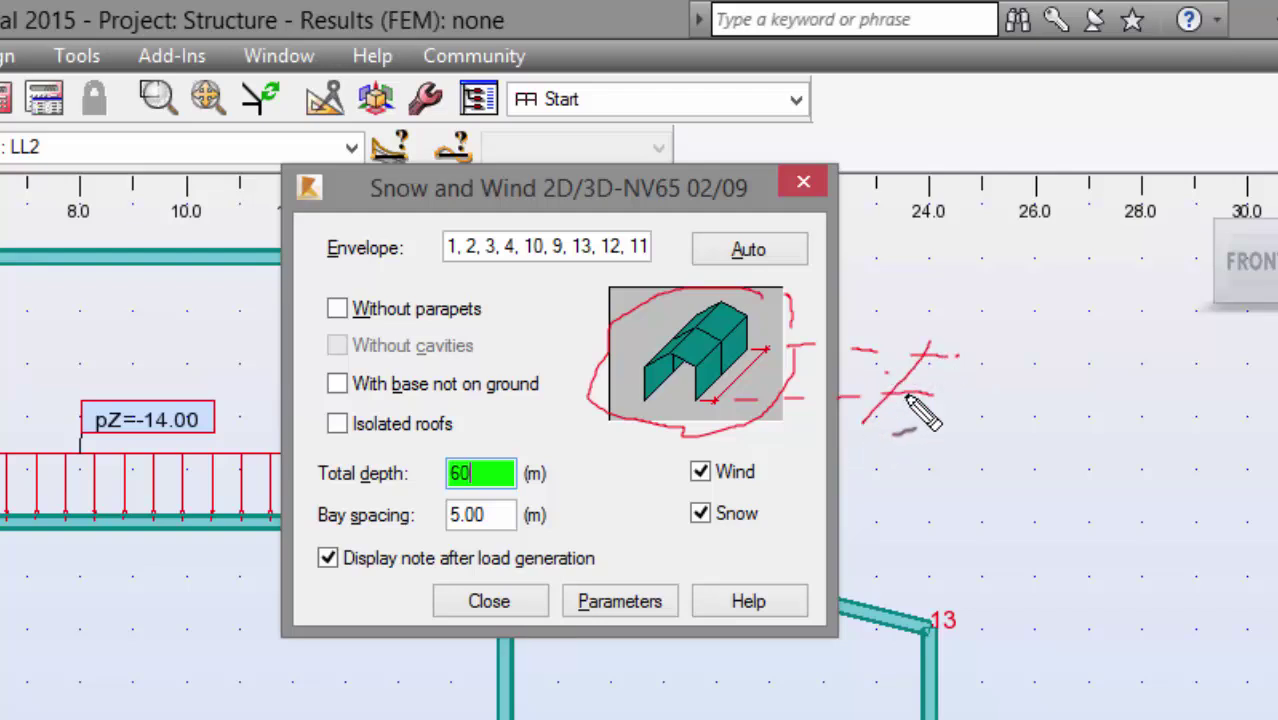
left_click_drag(918, 348, 1022, 400)
mouse_move(1038, 348)
left_mouse_down()
mouse_move(1040, 396)
mouse_move(1068, 398)
left_mouse_up()
left_click_drag(1104, 316, 1088, 410)
mouse_move(1010, 470)
left_mouse_down()
mouse_move(1024, 432)
mouse_move(1035, 486)
left_mouse_up()
mouse_move(1058, 485)
left_mouse_down()
mouse_move(1040, 576)
mouse_move(1068, 506)
left_mouse_up()
mouse_move(1100, 420)
left_mouse_down()
mouse_move(1098, 494)
mouse_move(1136, 496)
left_mouse_up()
left_click_drag(1136, 470, 1156, 496)
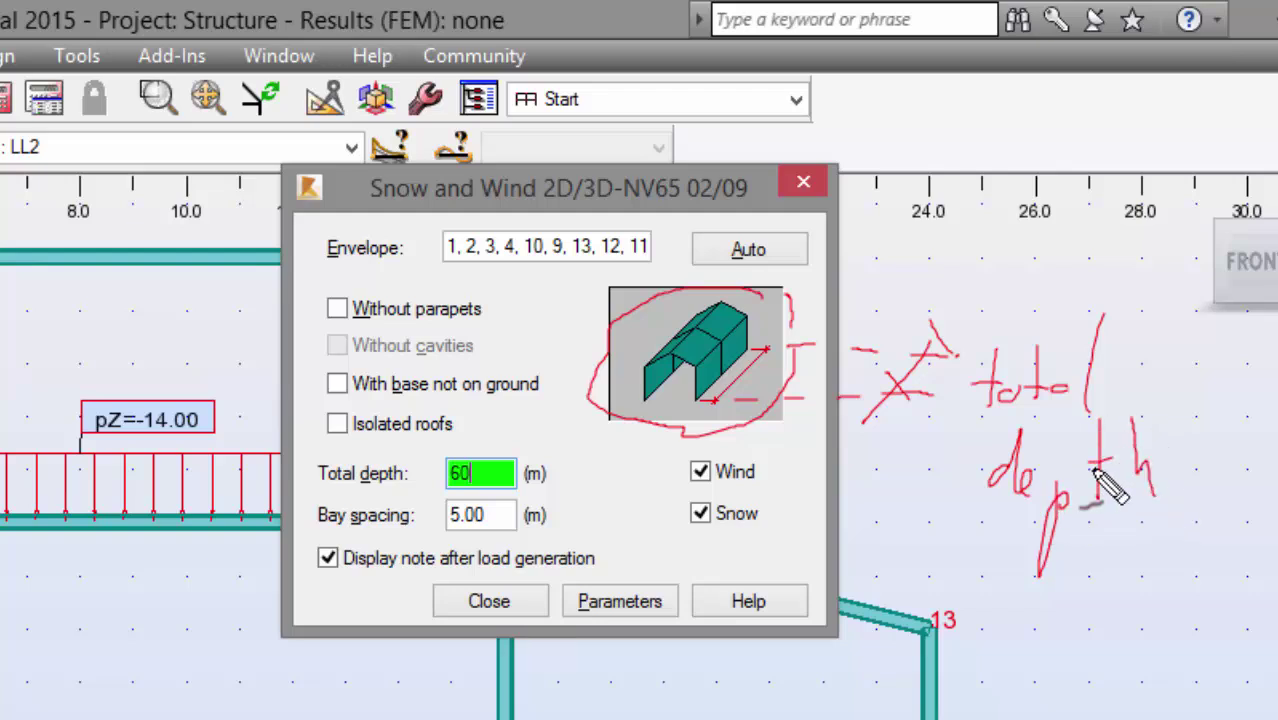
key("e")
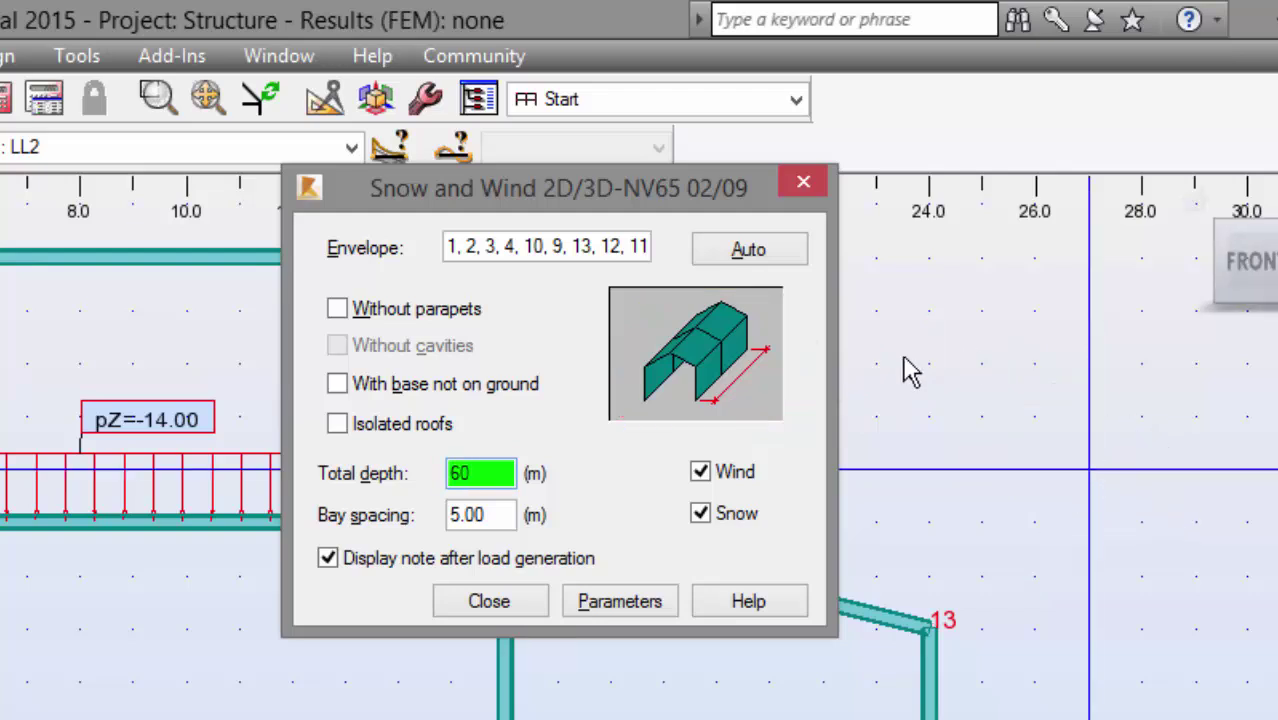
key("Escape")
- Set the bay spacing to 10 m
left_click(494, 514)
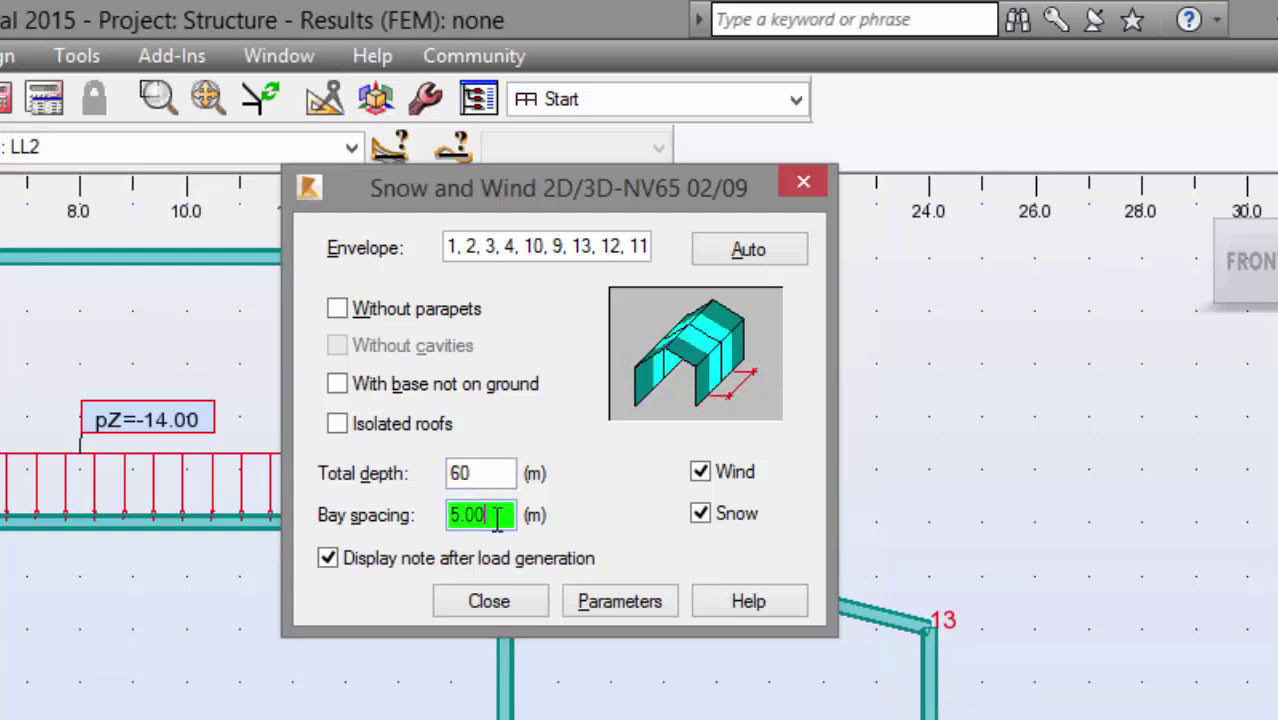
left_click_drag(497, 518, 440, 516)
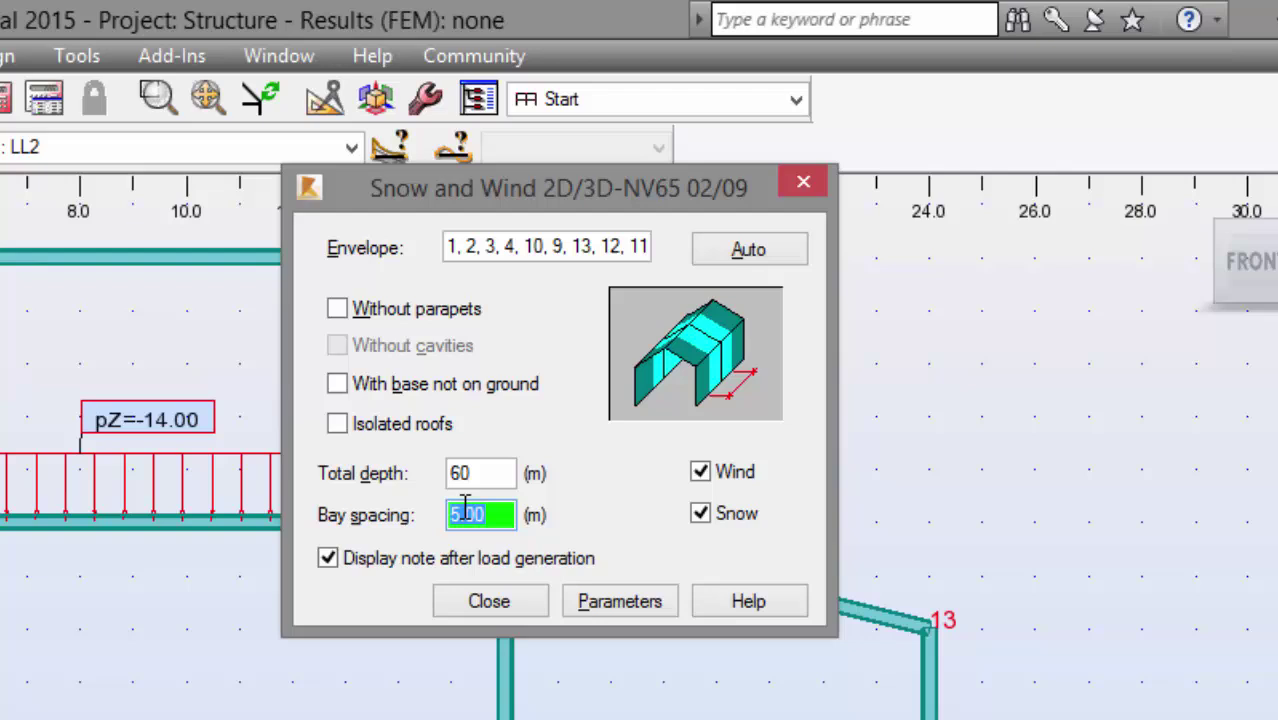
type("10")
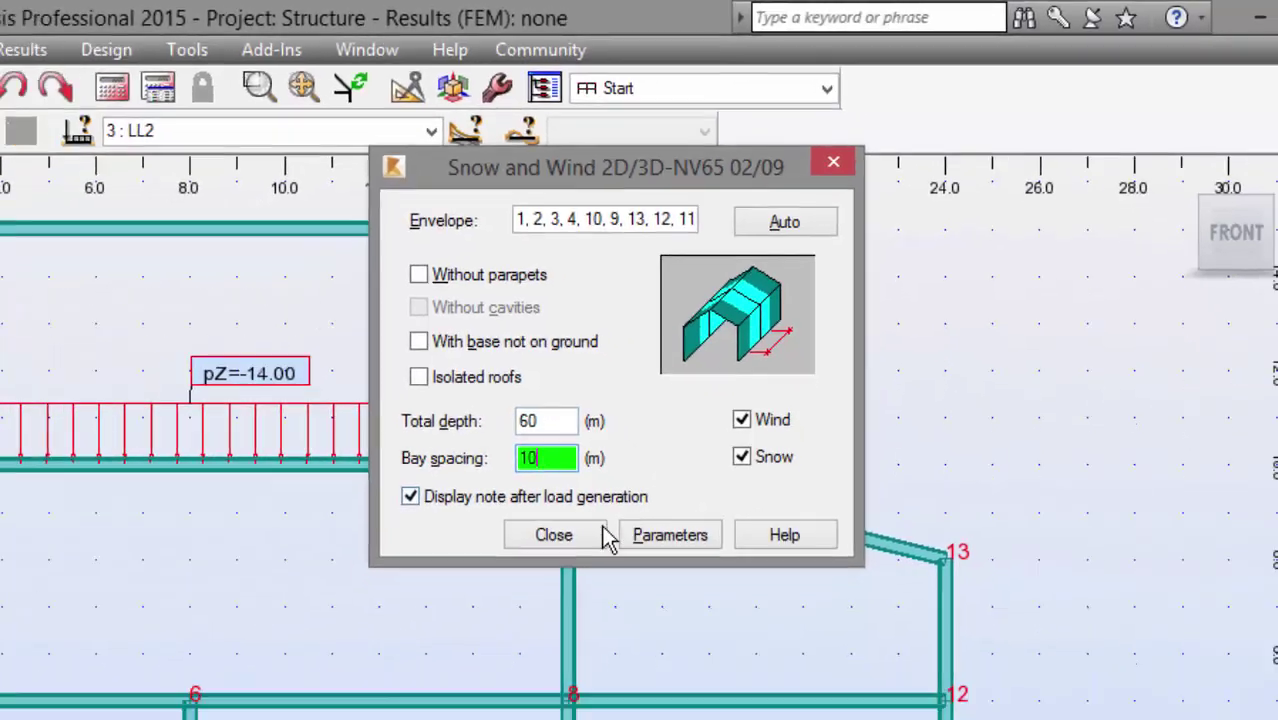
- Set department 06 Alpes-Maritimes, altitude 200 m, structure height 15 m and reference level 0.8 m
left_click(665, 535)
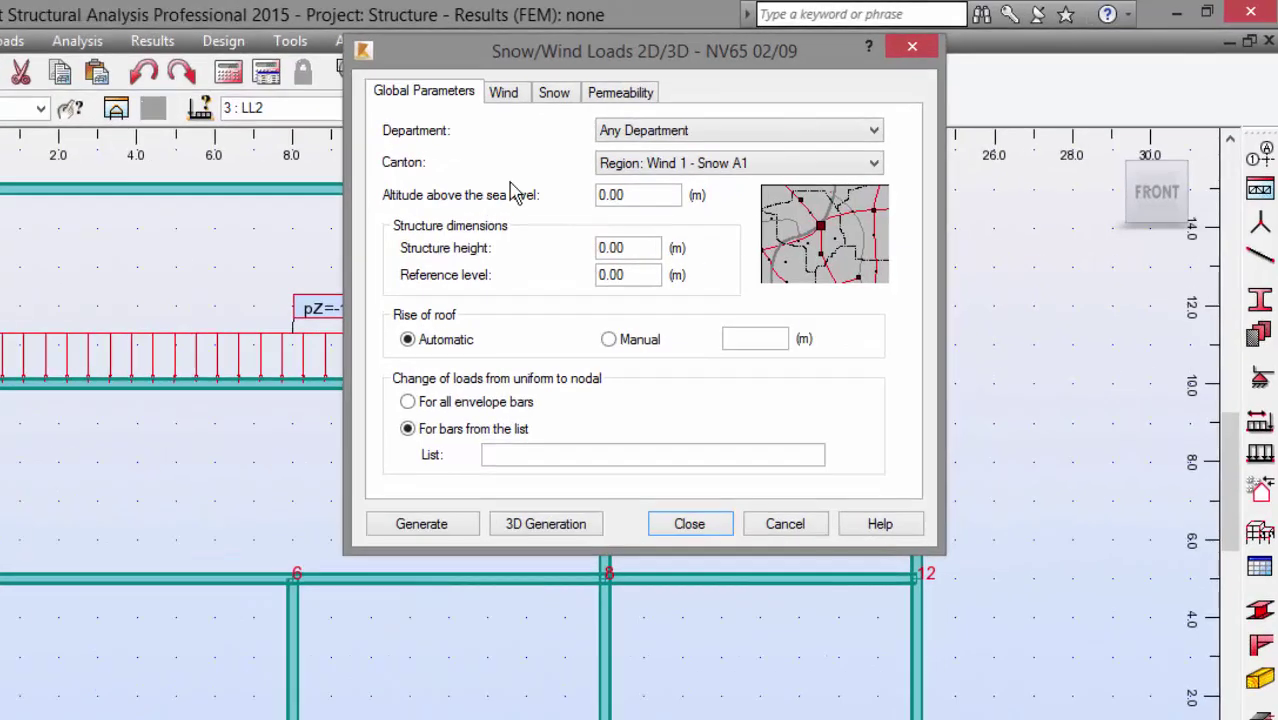
left_click(676, 143)
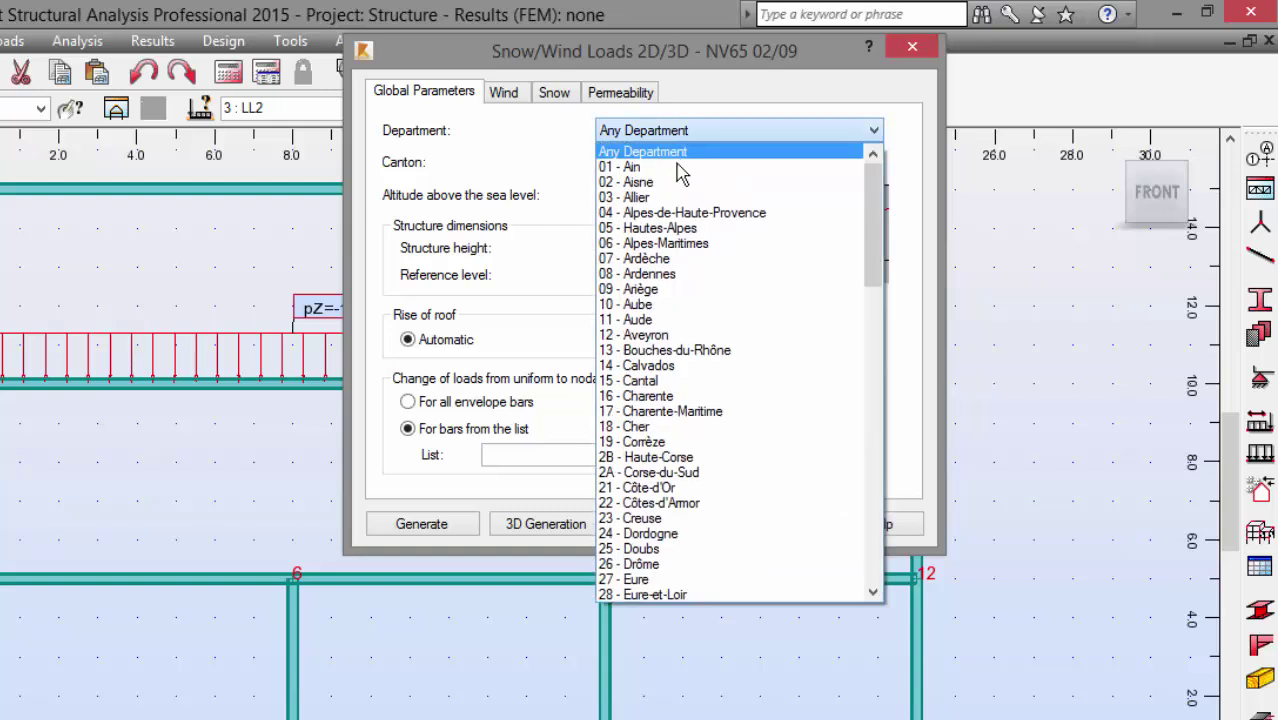
left_click(694, 243)
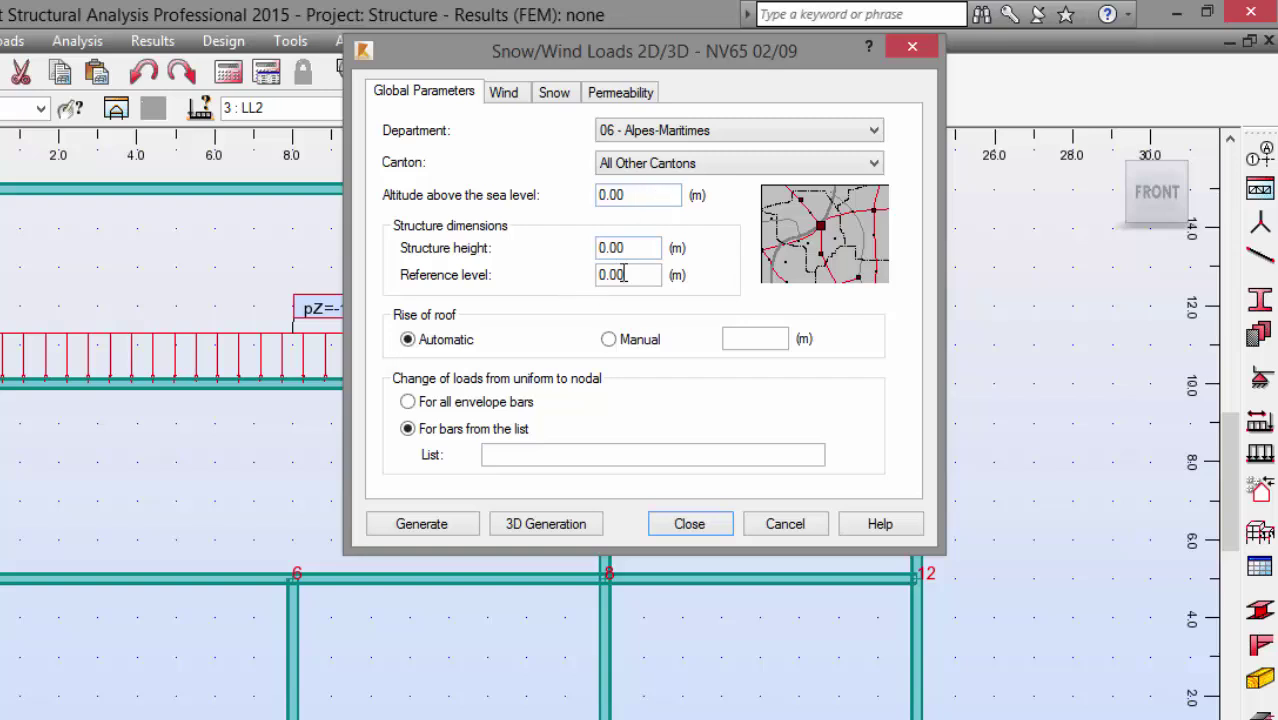
left_click_drag(659, 197, 576, 204)
type("200")
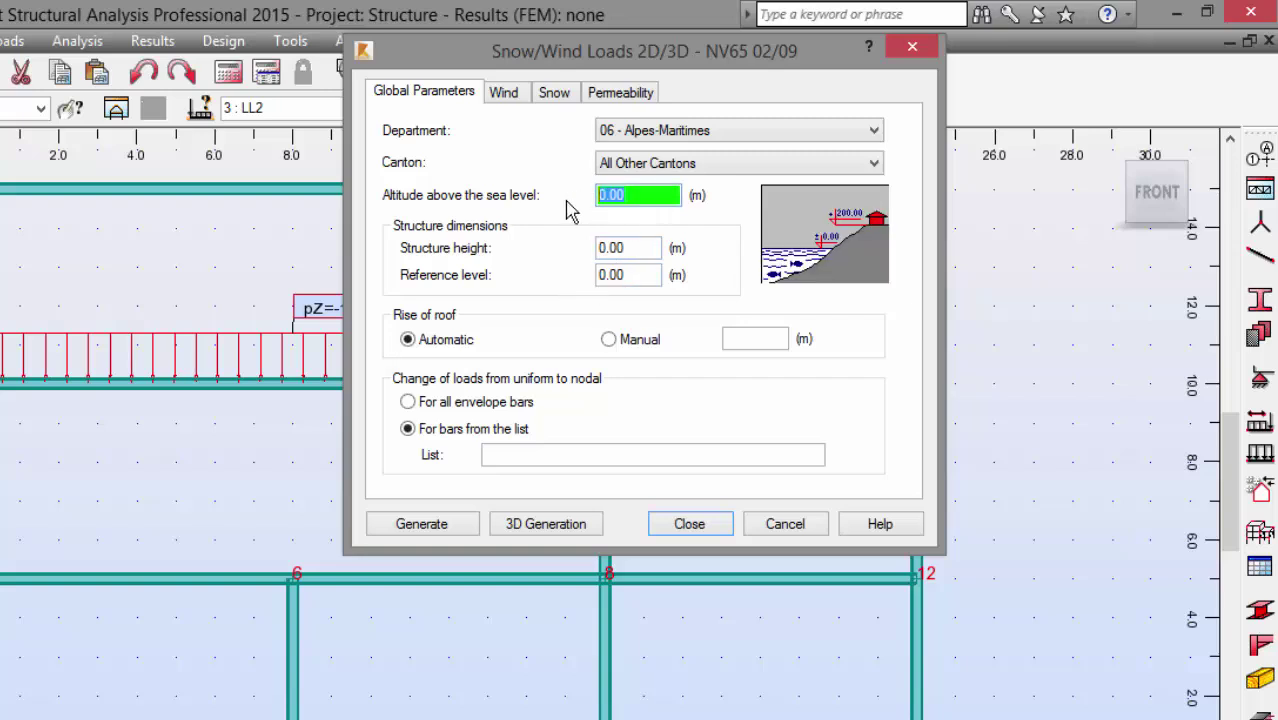
left_click(625, 248)
type("15")
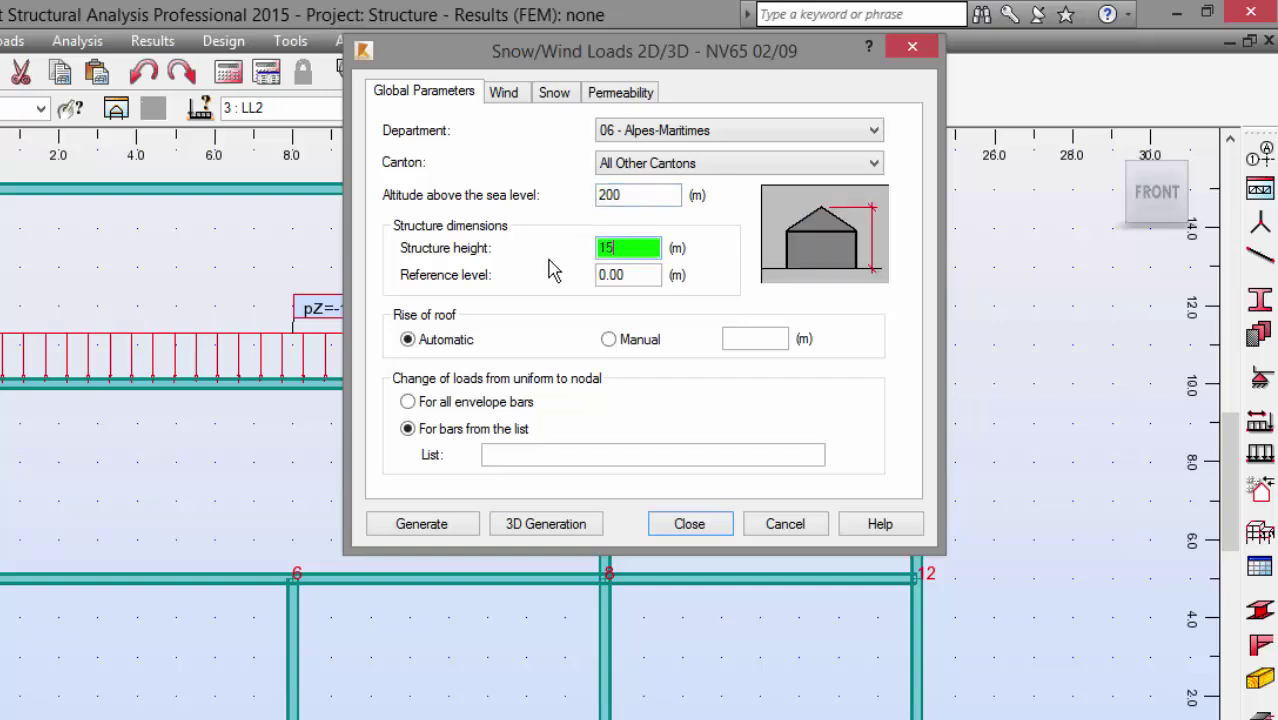
left_click(630, 275)
type("0.8")
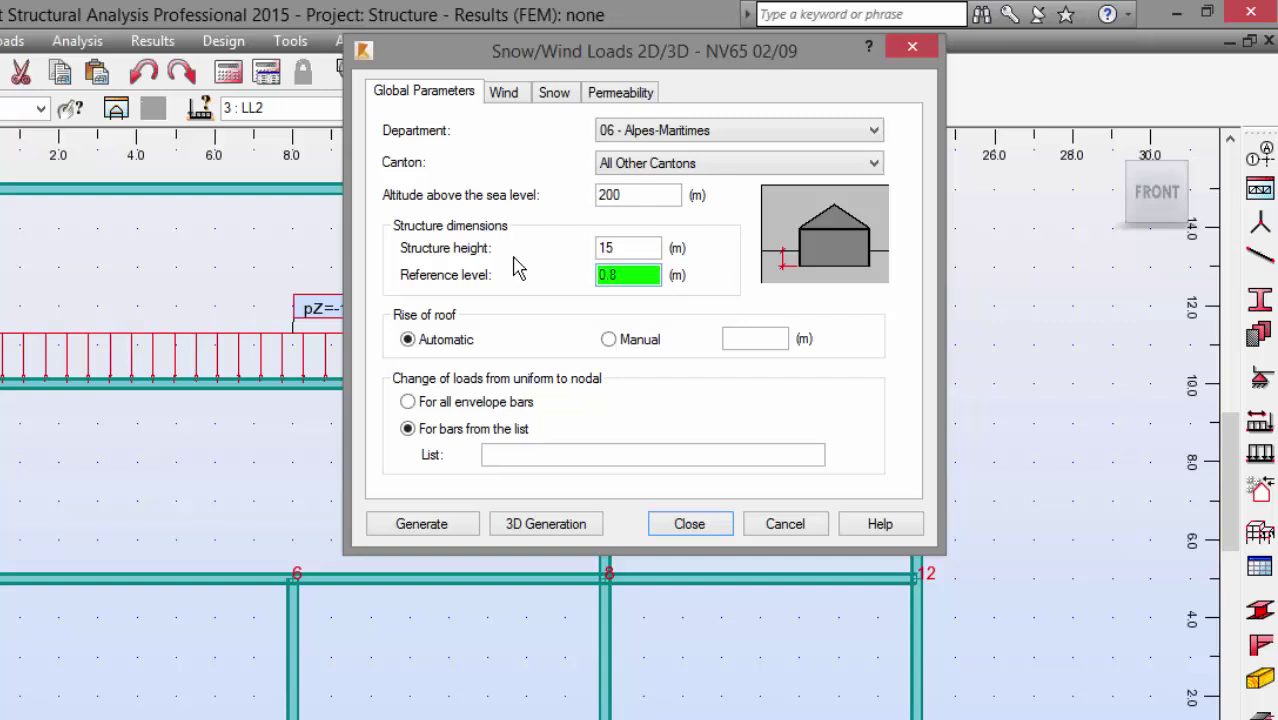
- On the Wind tab, uncheck Multiple roofs and Facade offset
left_click(508, 94)
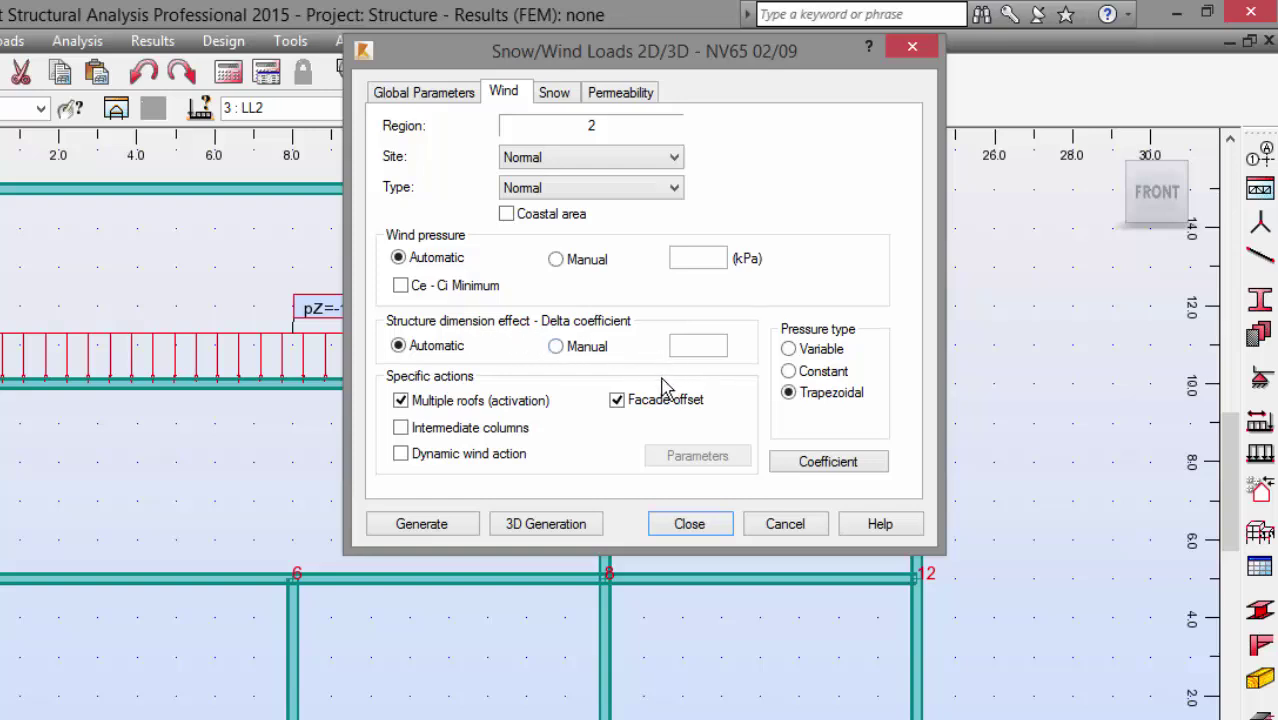
left_click(445, 401)
left_click(619, 401)
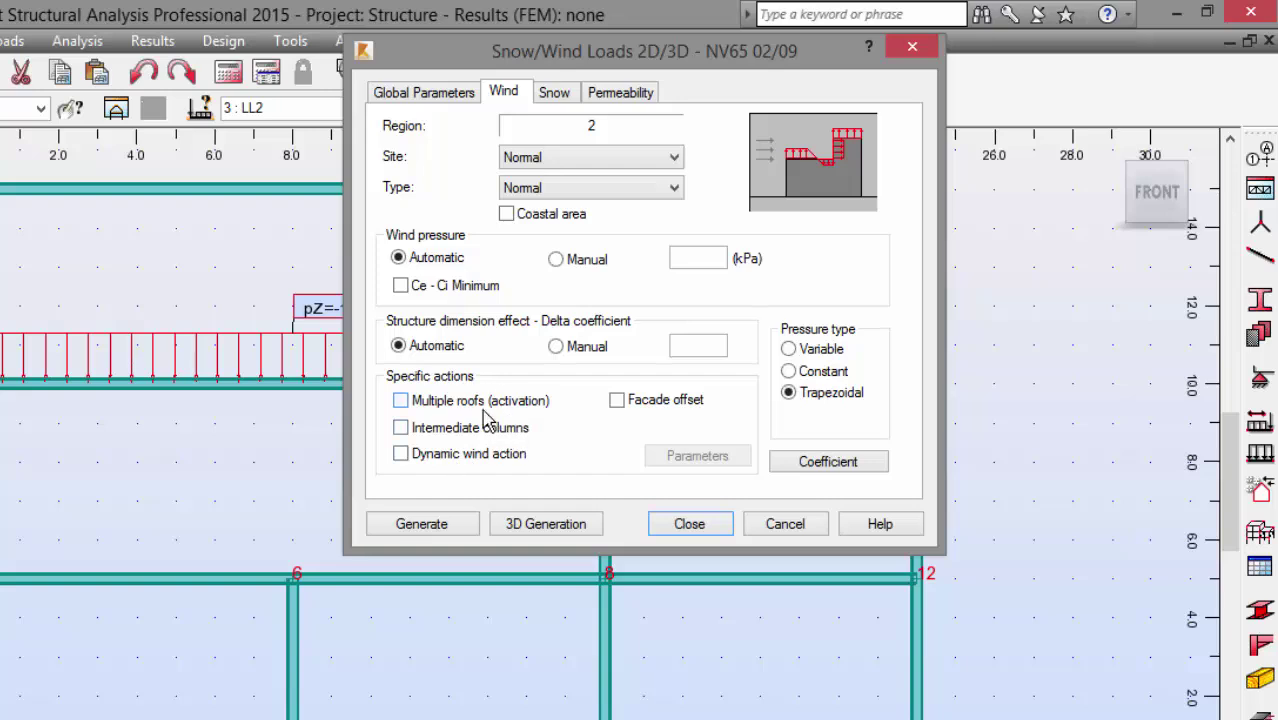
mouse_move(385, 370)
left_mouse_down()
mouse_move(373, 457)
mouse_move(585, 490)
mouse_move(797, 405)
mouse_move(407, 352)
left_mouse_up()
- Review the Snow tab settings against the manual, then generate the snow and wind loads
left_click(554, 92)
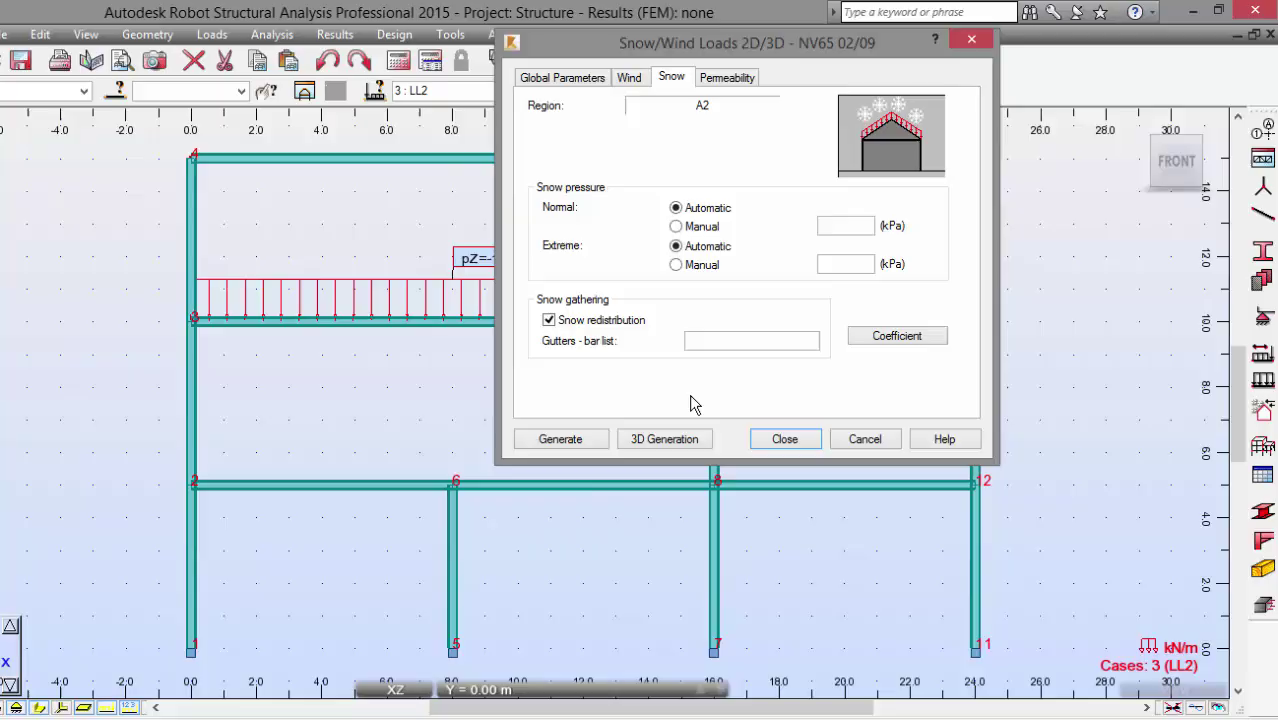
scroll(585, 365, "down", 2)
scroll(585, 365, "down", 2)
scroll(562, 356, "down", 5)
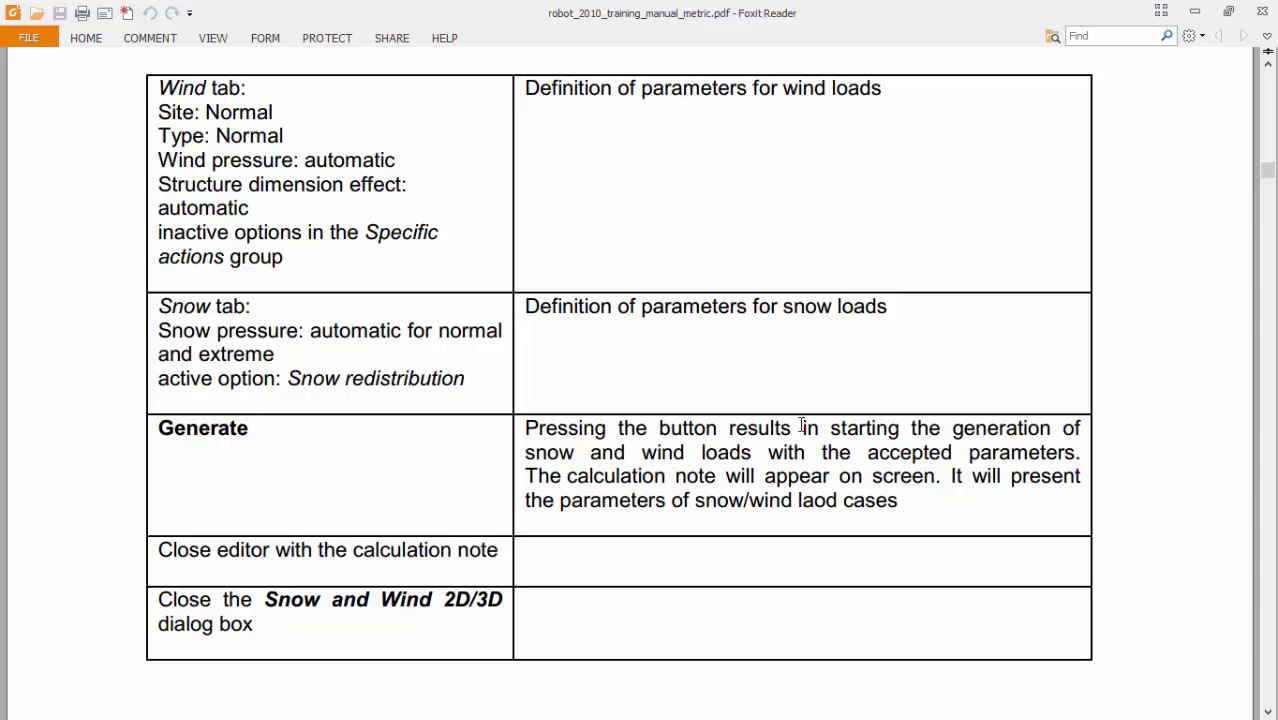
key("alt+Tab")
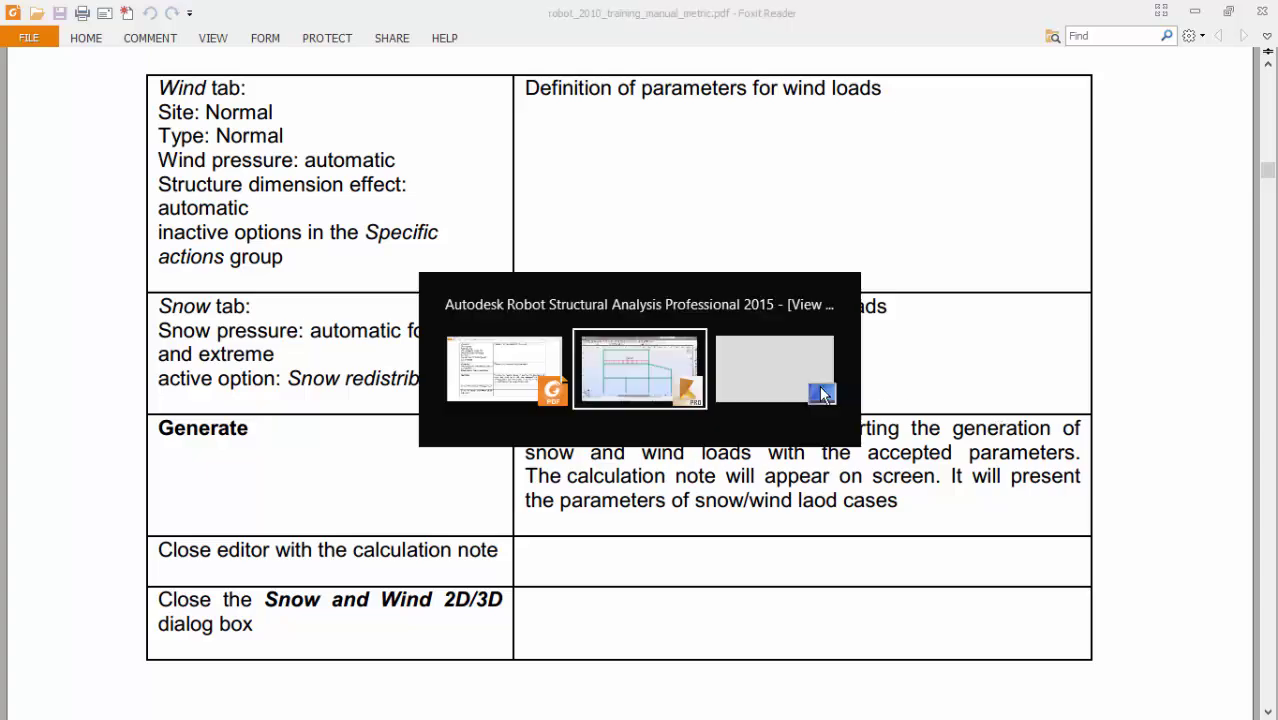
left_click(624, 419)
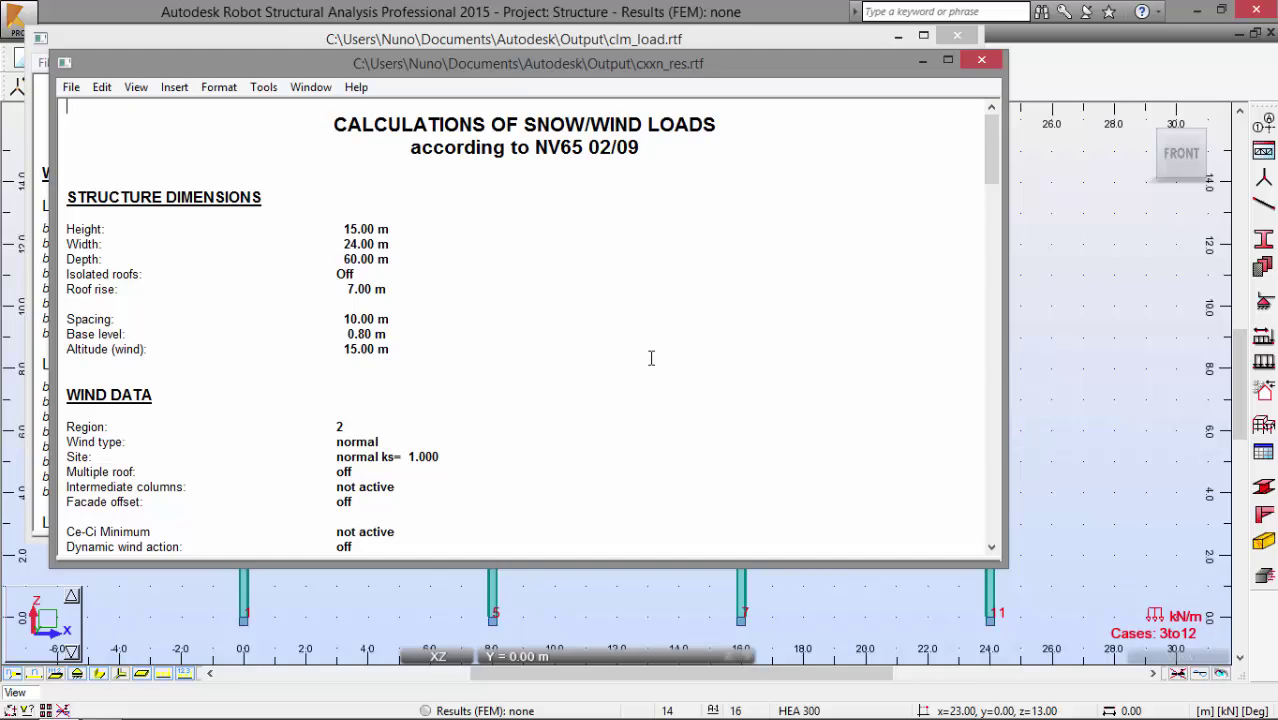
- Review the full-screen cxxn_res.rtf wind calculation report and close it
left_click(949, 62)
scroll(608, 126, "down", 10)
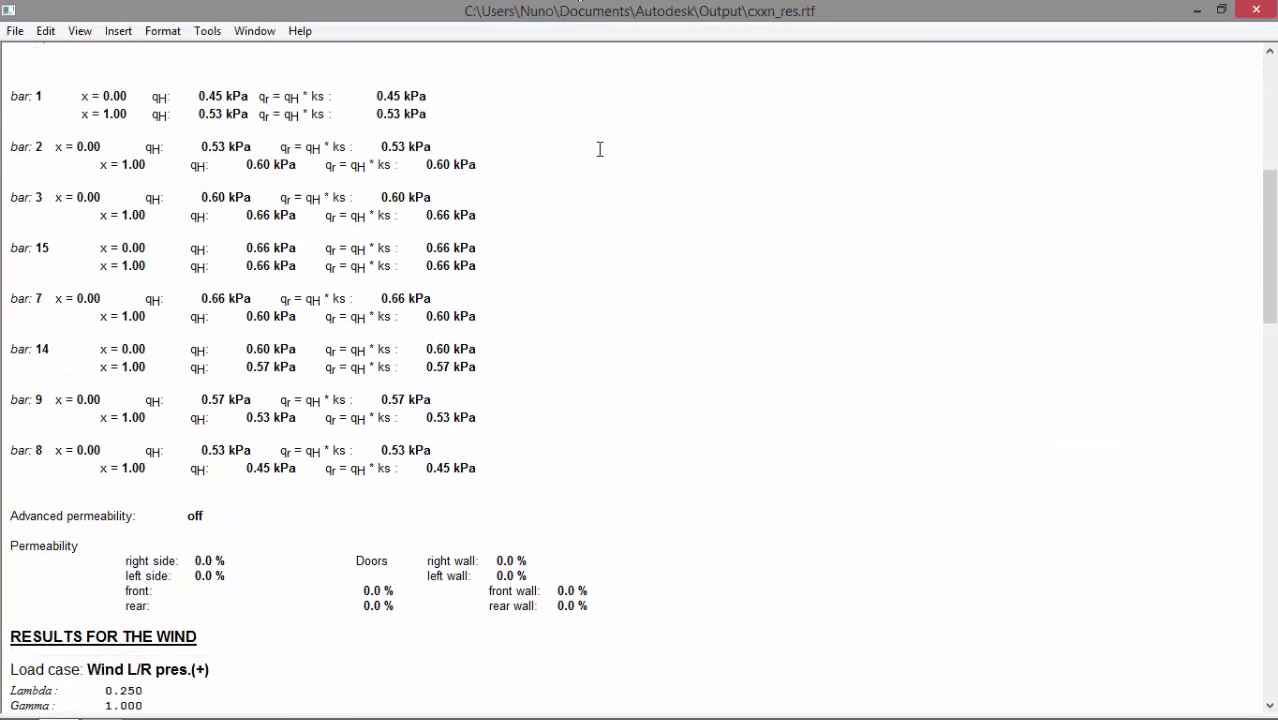
scroll(599, 148, "down", 10)
scroll(579, 151, "down", 10)
scroll(565, 152, "up", 10)
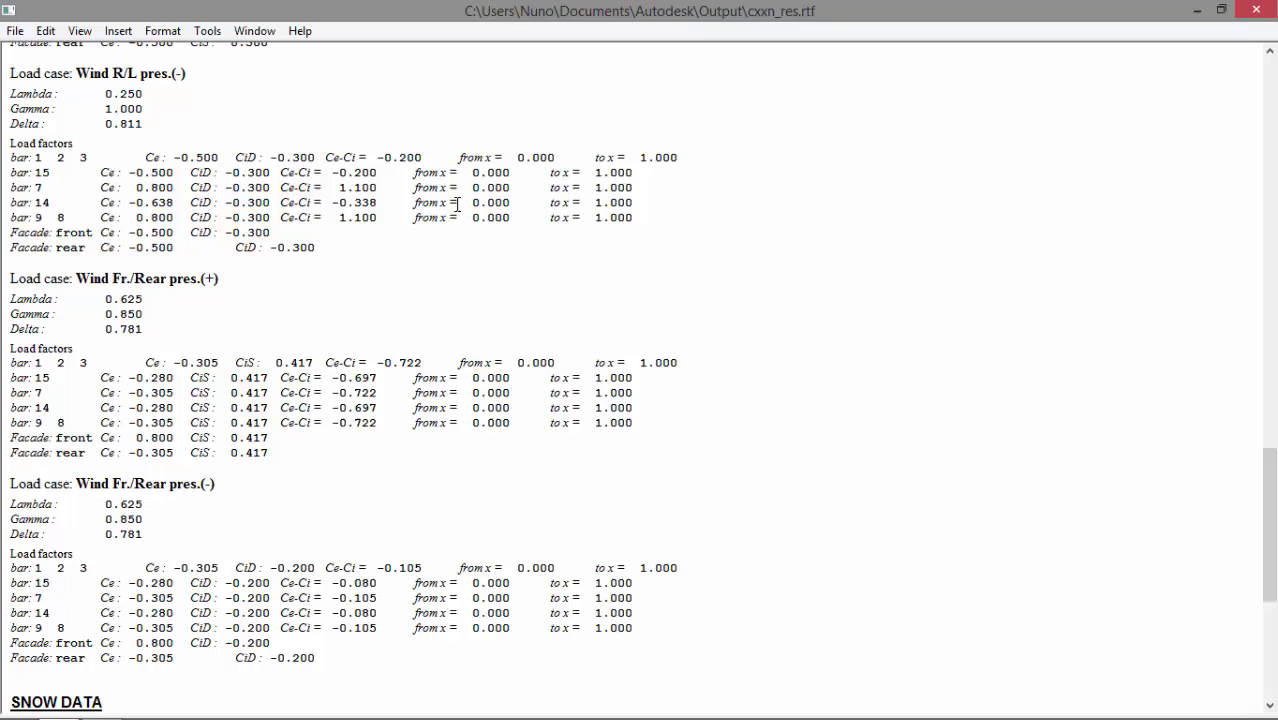
scroll(530, 165, "up", 10)
scroll(490, 180, "up", 10)
scroll(452, 197, "up", 10)
scroll(452, 197, "up", 2)
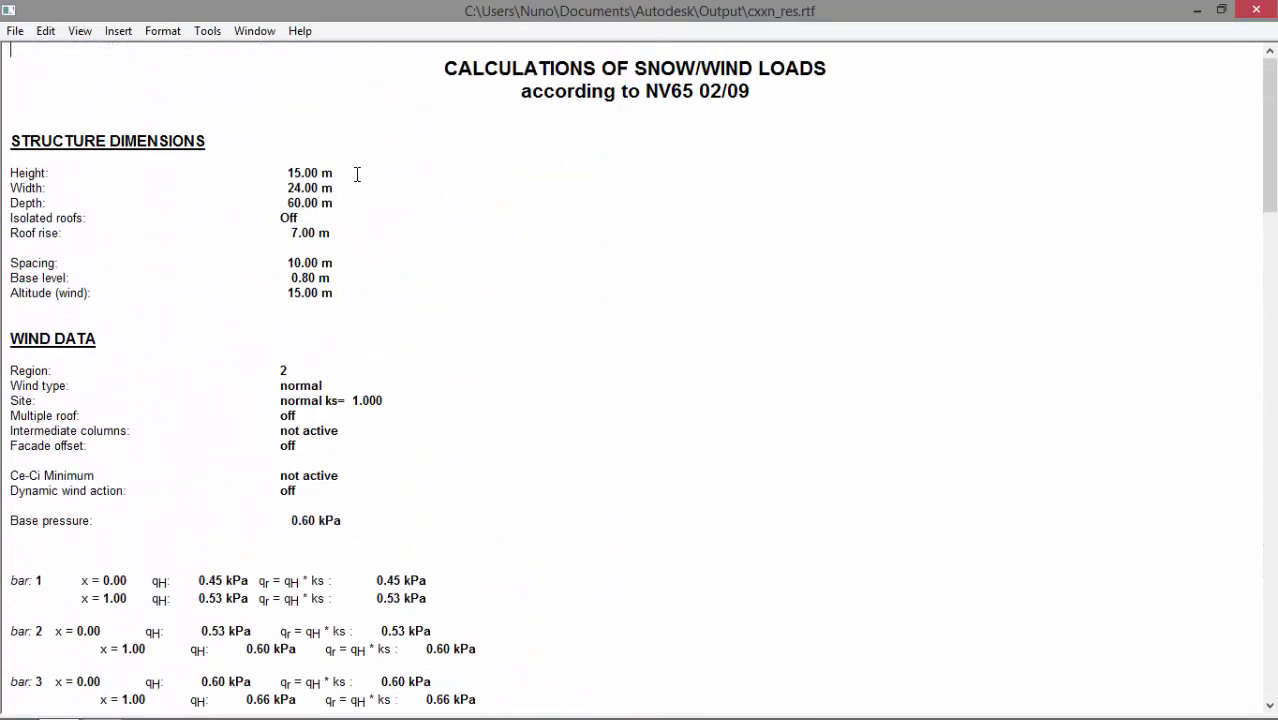
scroll(355, 173, "down", 2)
scroll(348, 173, "down", 1)
scroll(342, 174, "down", 3)
scroll(340, 173, "down", 2)
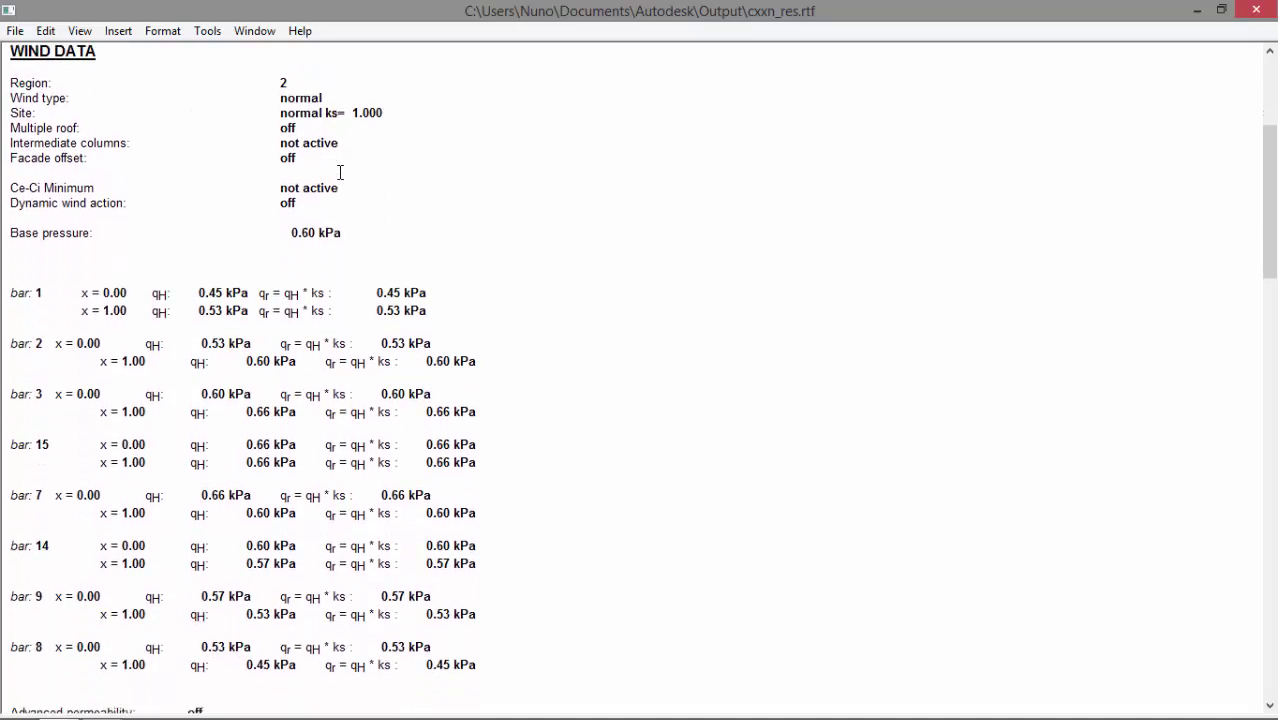
scroll(340, 172, "down", 4)
left_click(1252, 12)
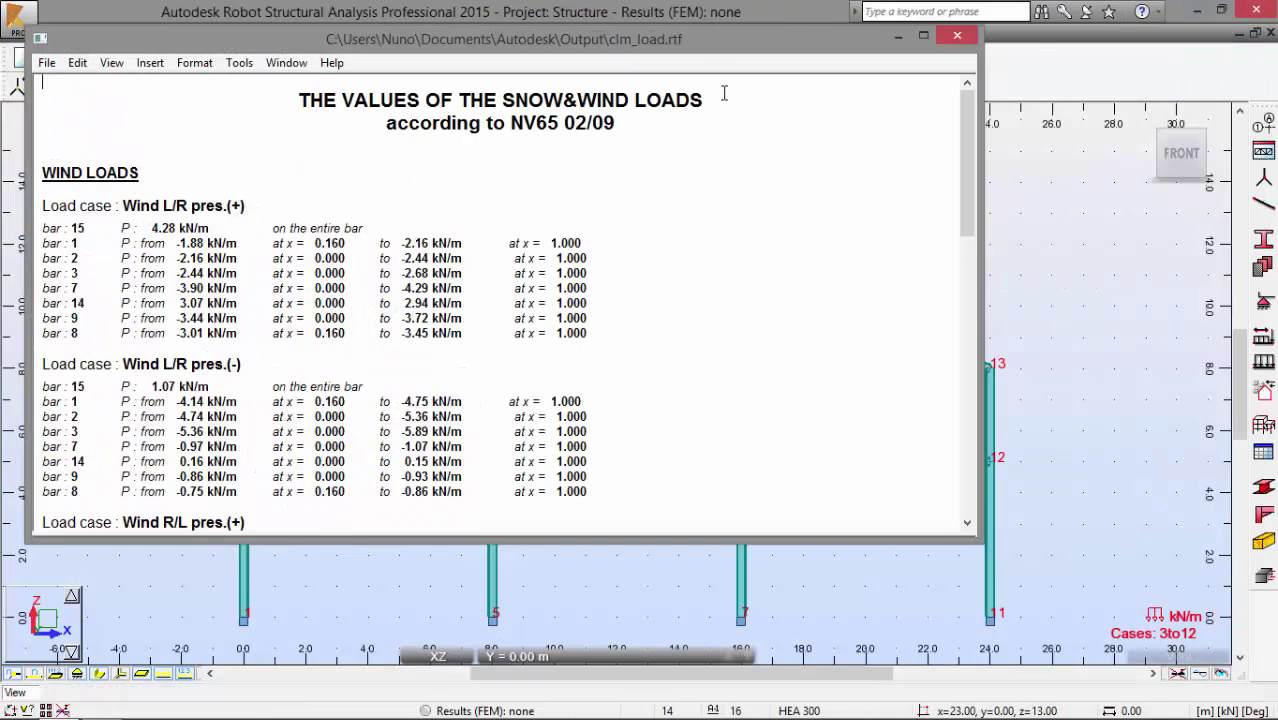
- Review and close the clm_load.rtf load values report, then close the Snow and Wind 2D/3D dialog
left_click(929, 43)
scroll(556, 128, "down", 5)
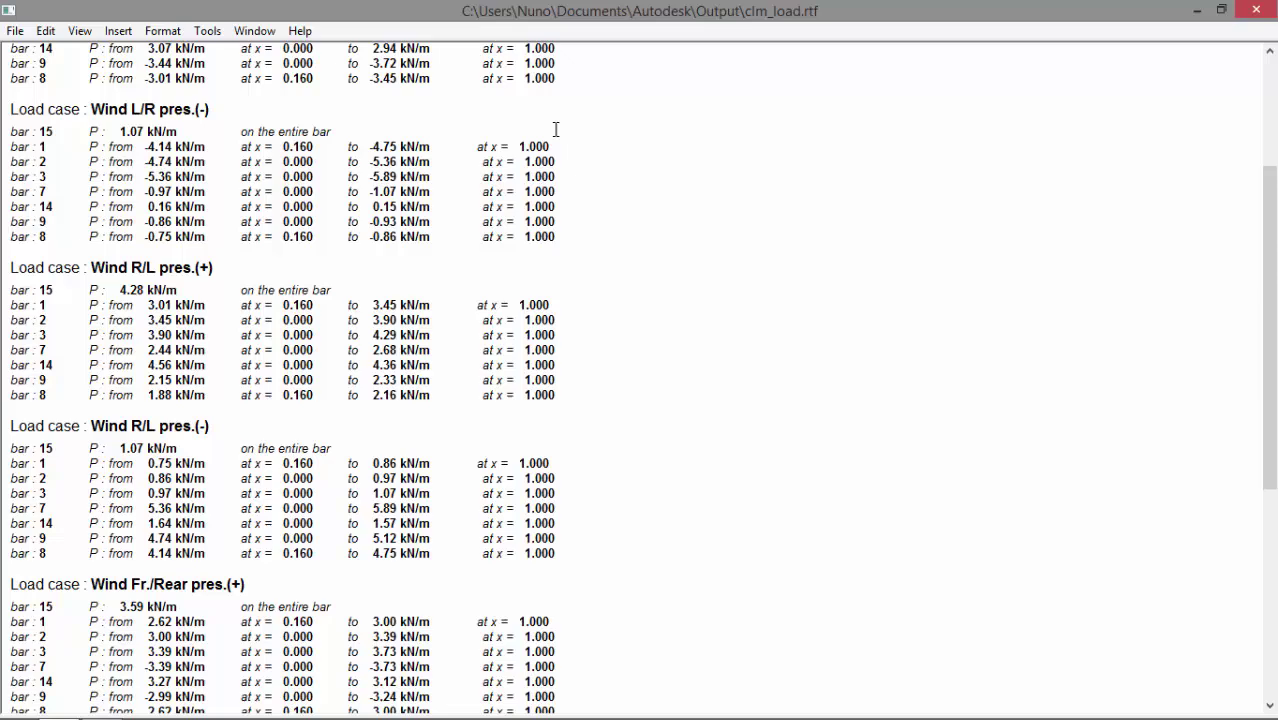
scroll(556, 128, "down", 7)
scroll(553, 124, "down", 2)
scroll(313, 480, "up", 9)
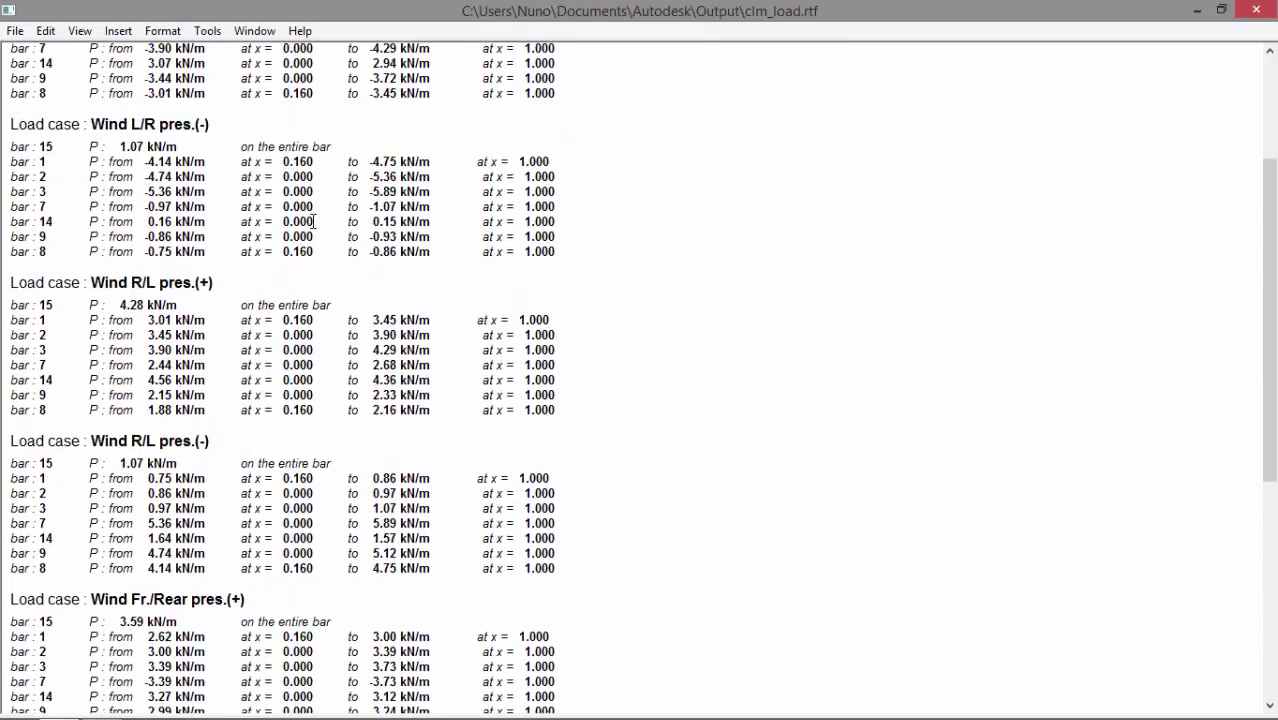
scroll(316, 208, "up", 5)
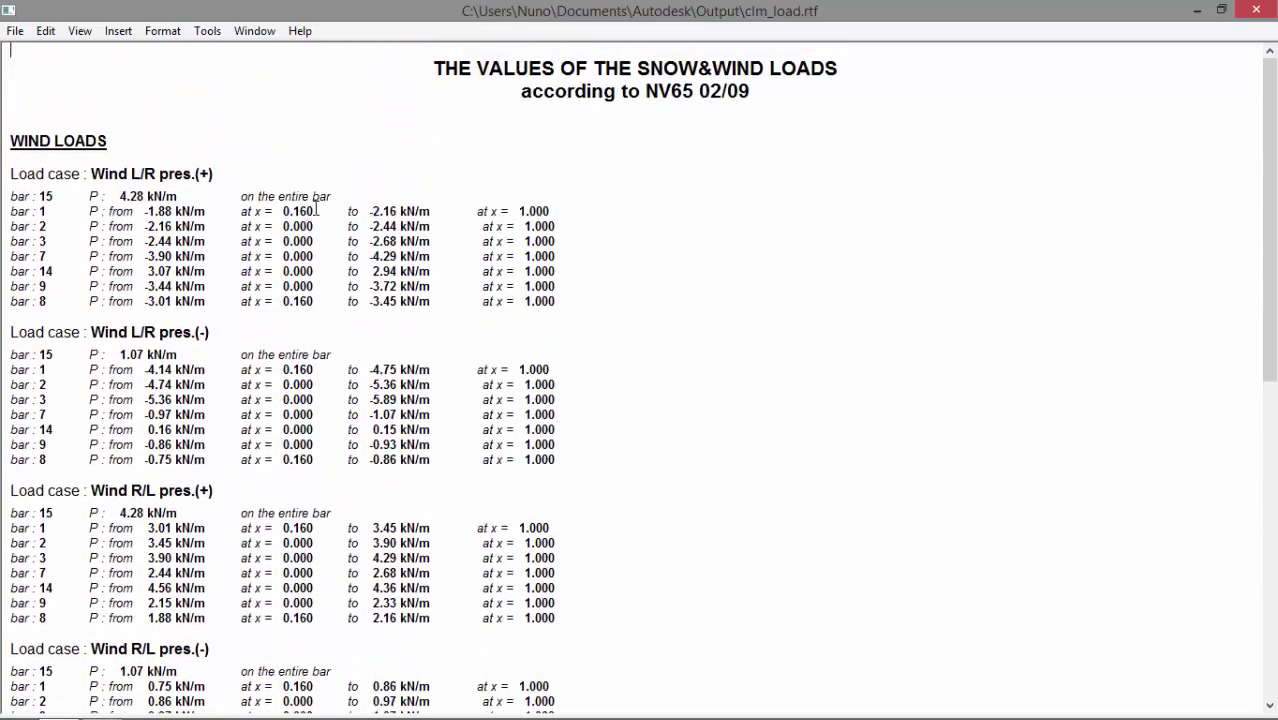
left_click(1258, 10)
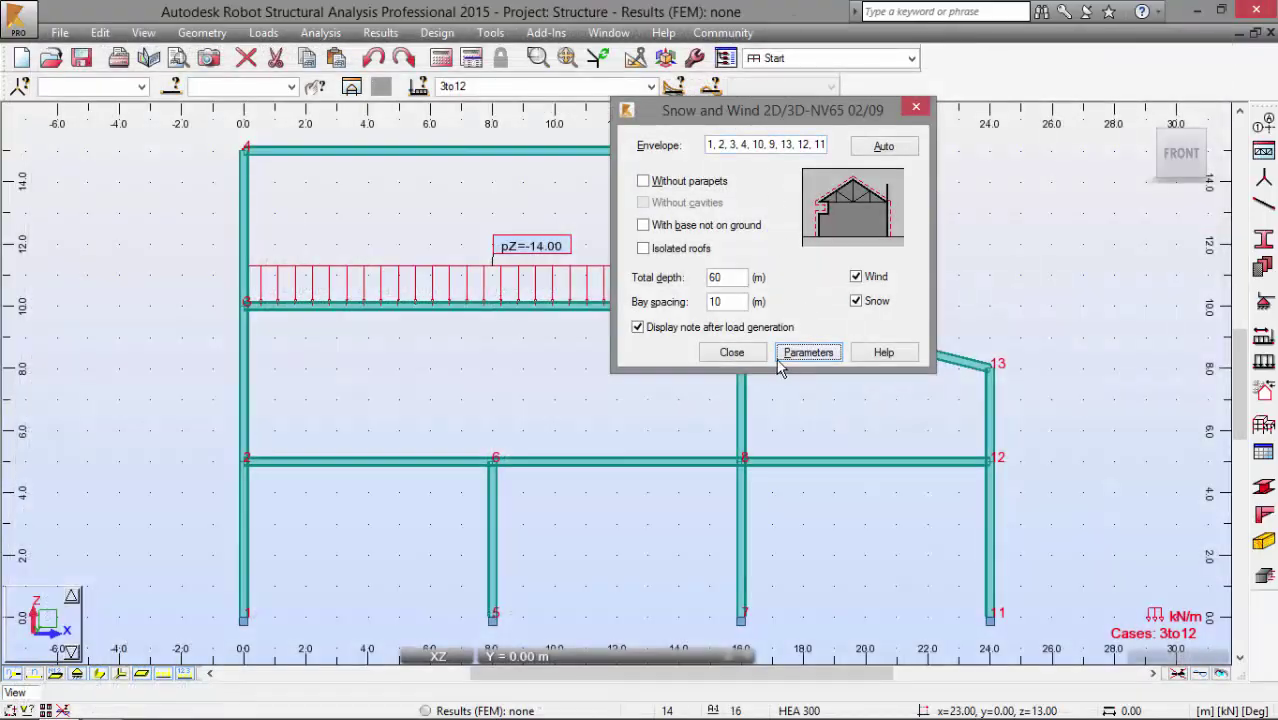
left_click(733, 353)
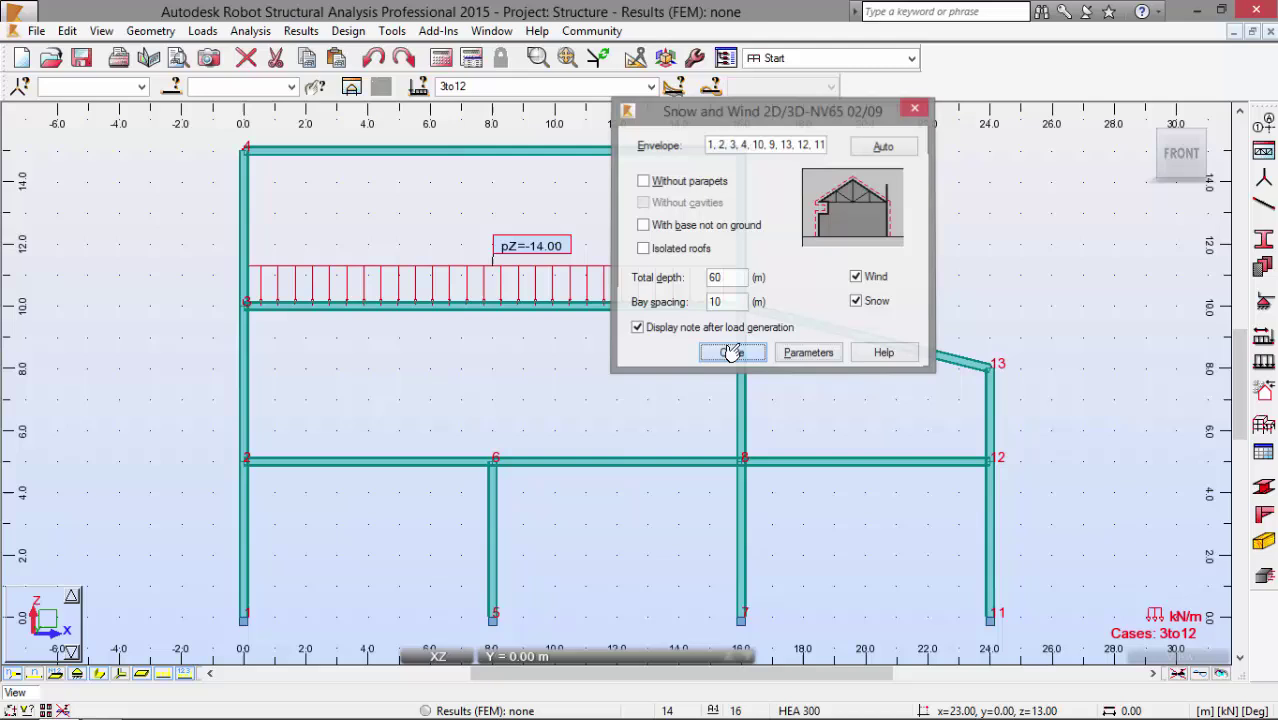
- Step through the generated wind and snow load cases back to LL2, then run the calculations
left_click(651, 86)
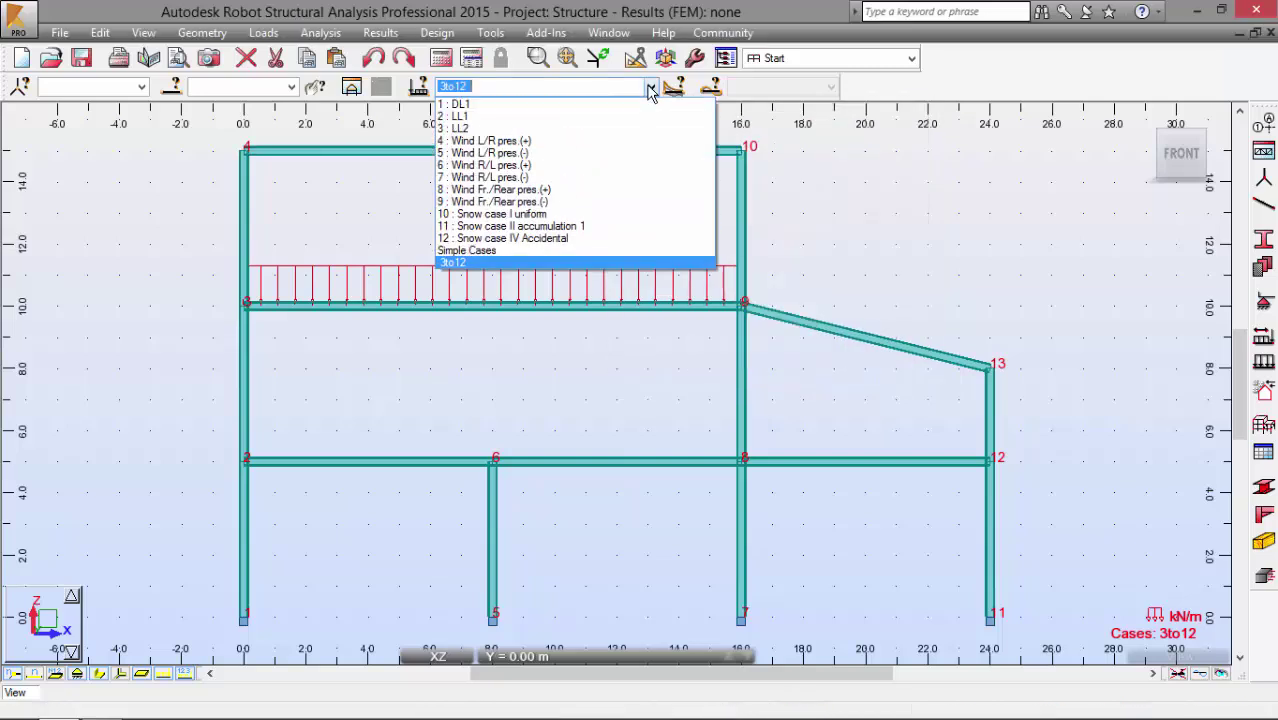
left_click(547, 145)
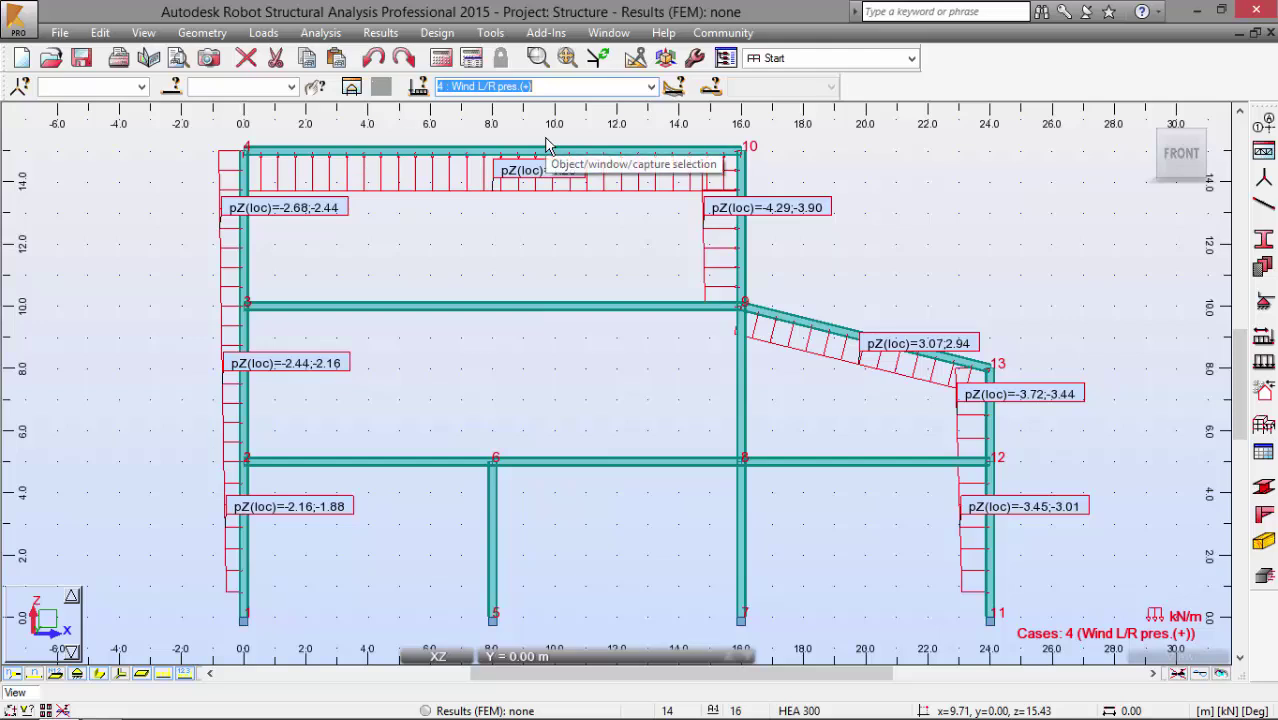
key("Down")
key("Down")
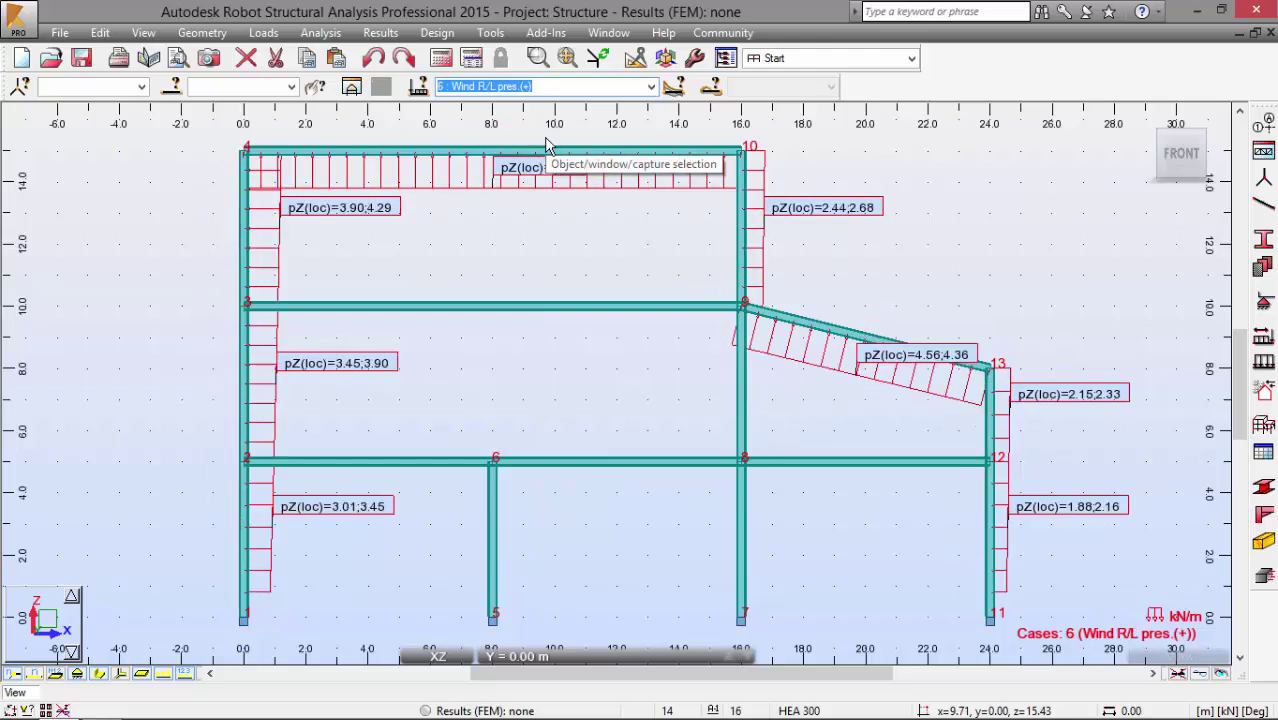
key("Down")
key("Down")
key("Down")
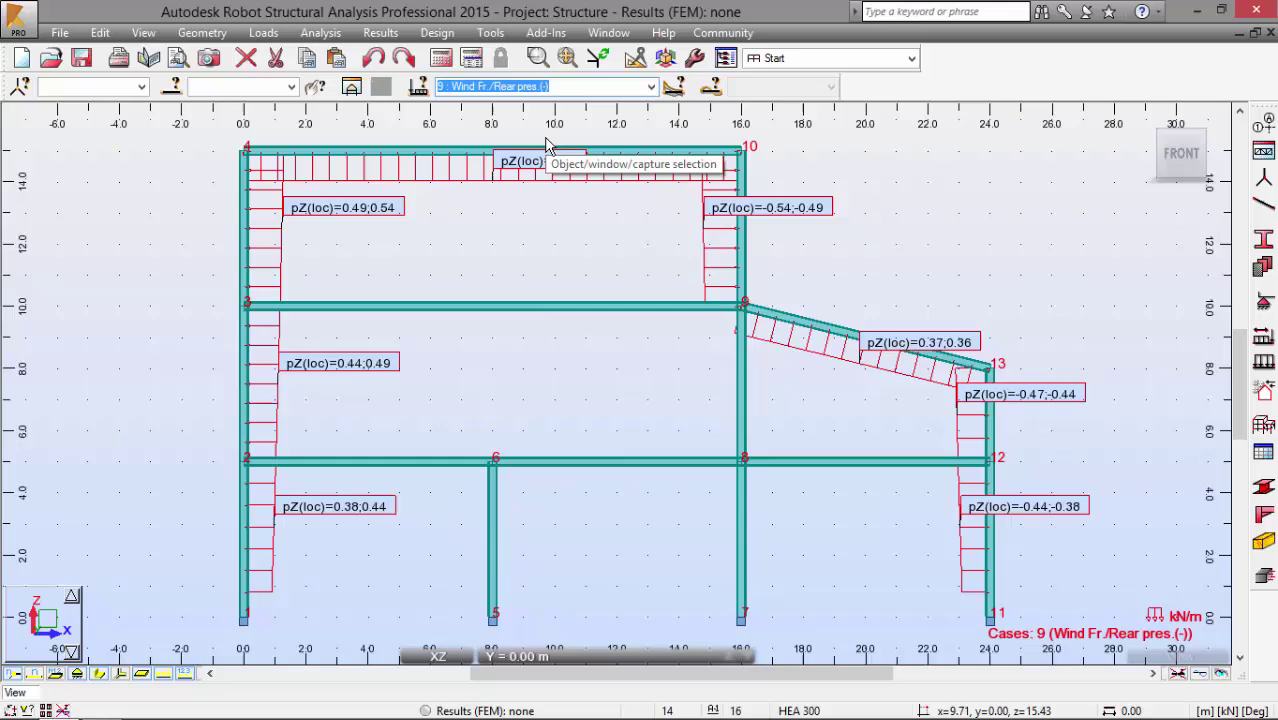
key("Down")
key("Down")
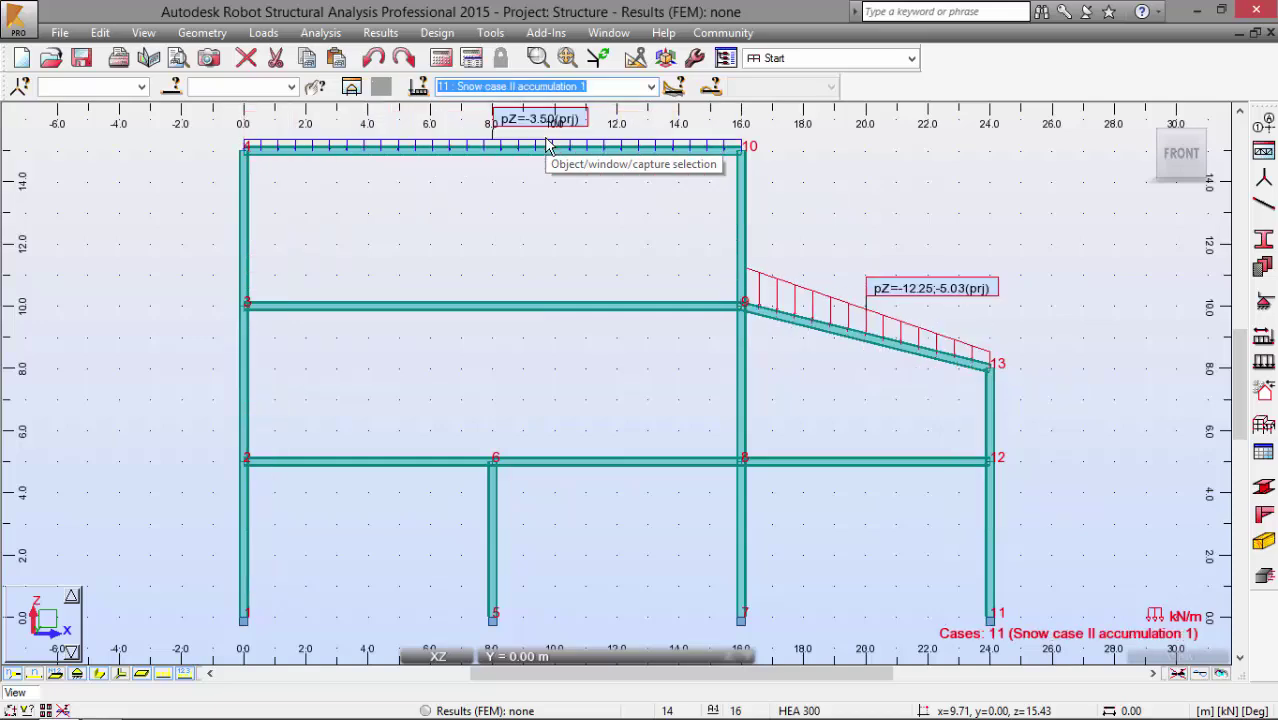
key("Down")
key("Down")
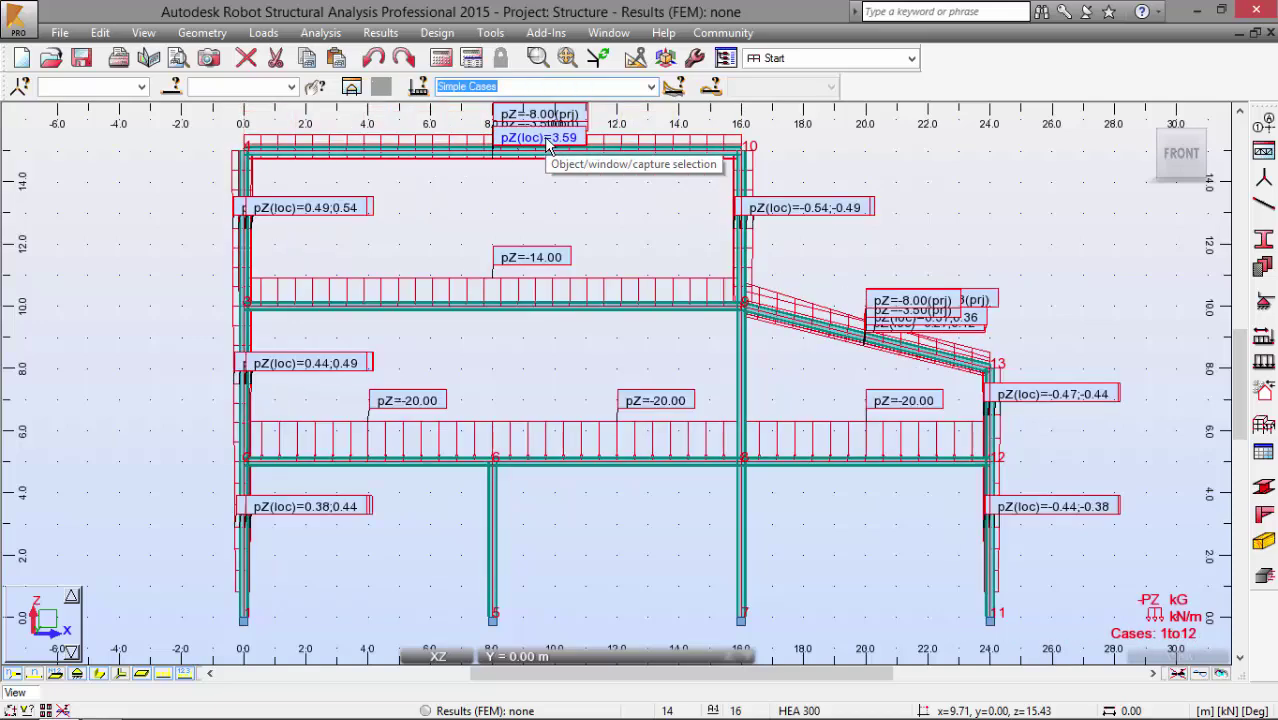
key("Up")
key("Up")
key("Up")
key("Up")
key("Up")
key("Up")
key("Up")
key("Up")
key("Up")
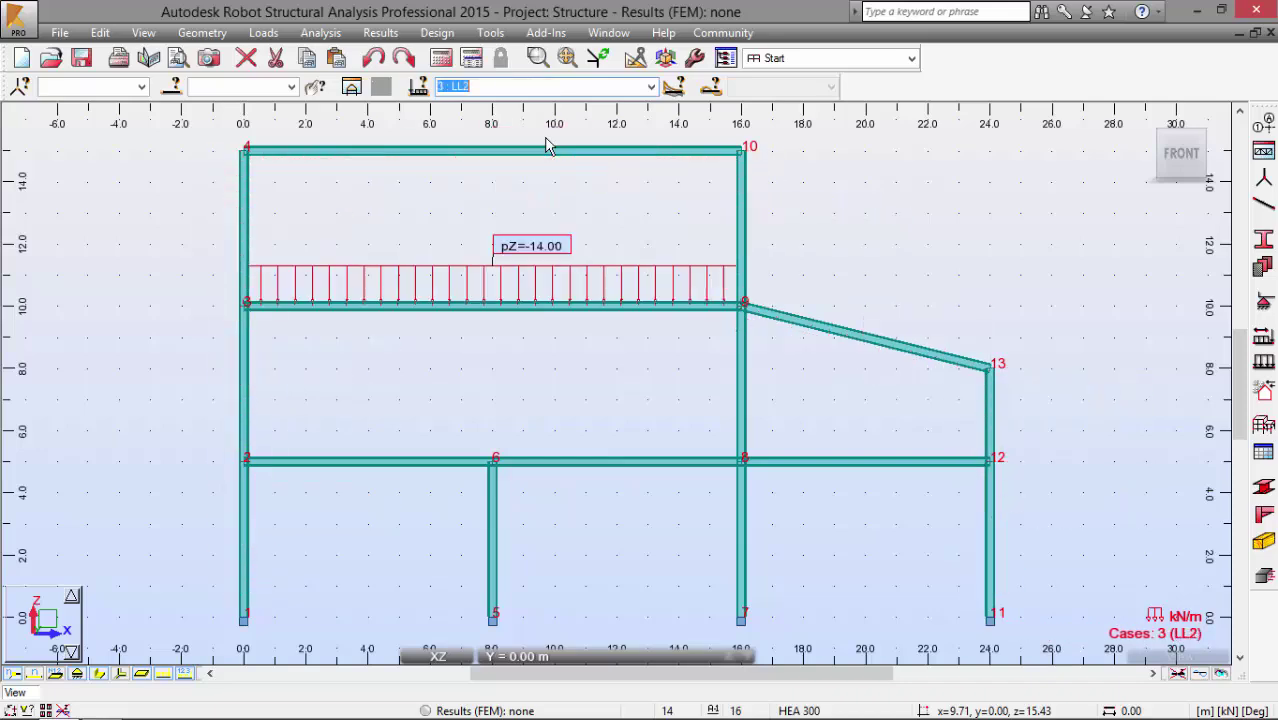
key("Up")
key("Up")
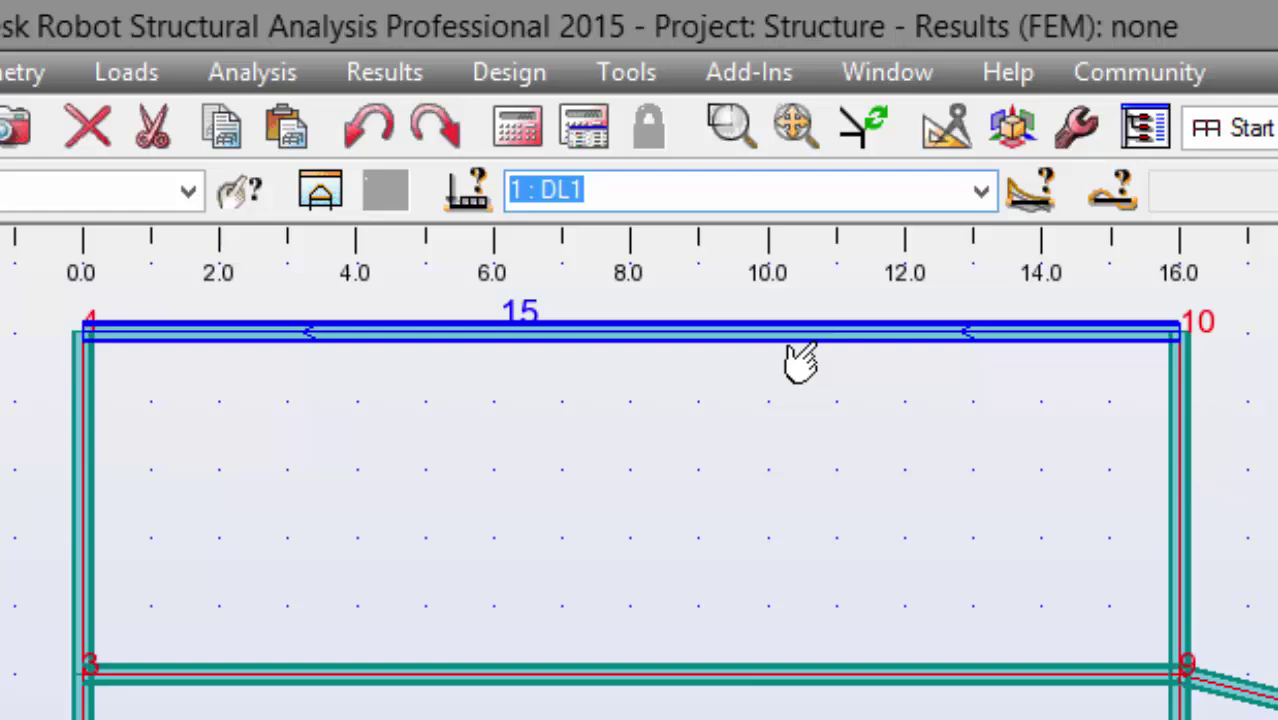
left_click(520, 140)
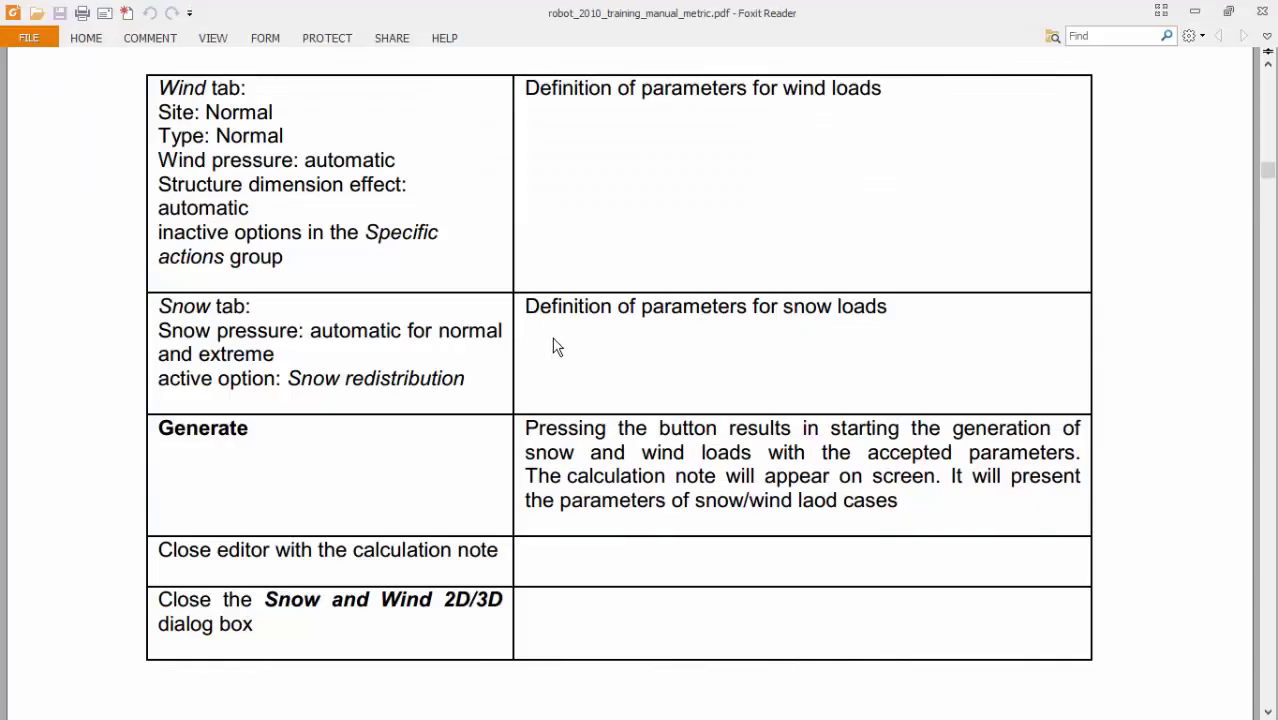
- Read the manual's sections 2.4 Structural Analysis and 2.5 Detailed Analysis
scroll(550, 343, "down", 2)
scroll(550, 343, "down", 1)
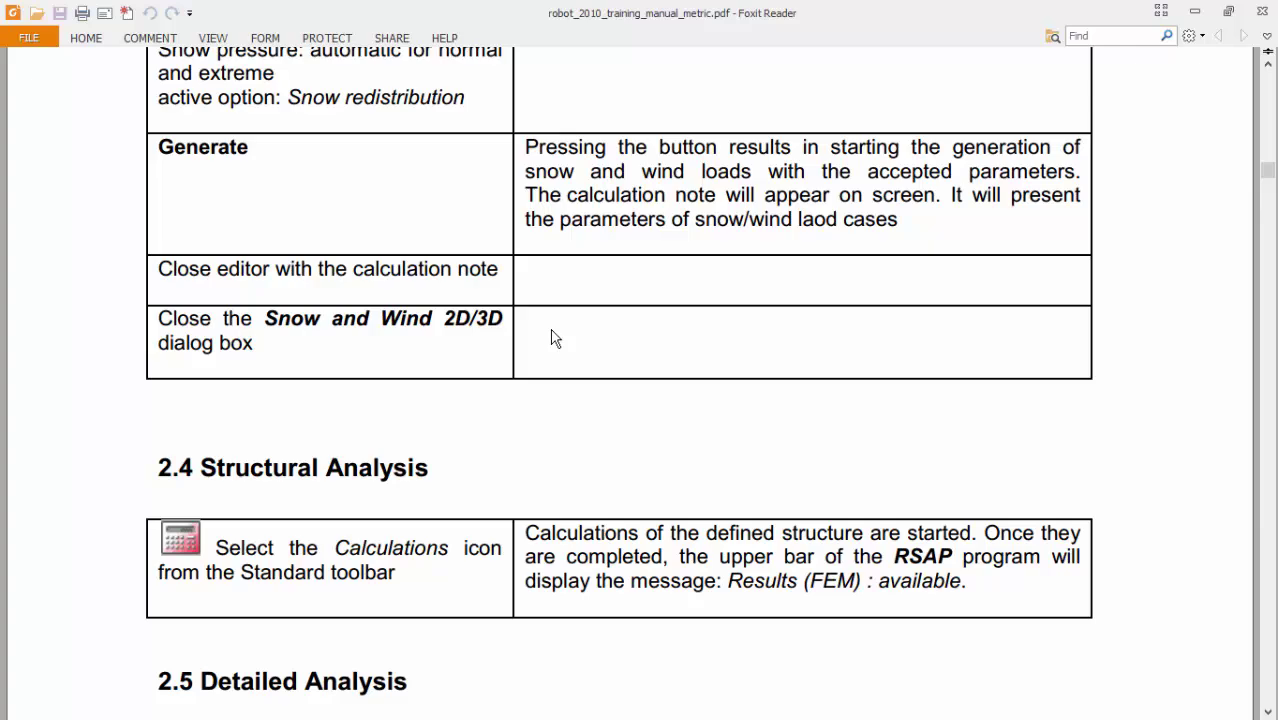
scroll(545, 341, "down", 3)
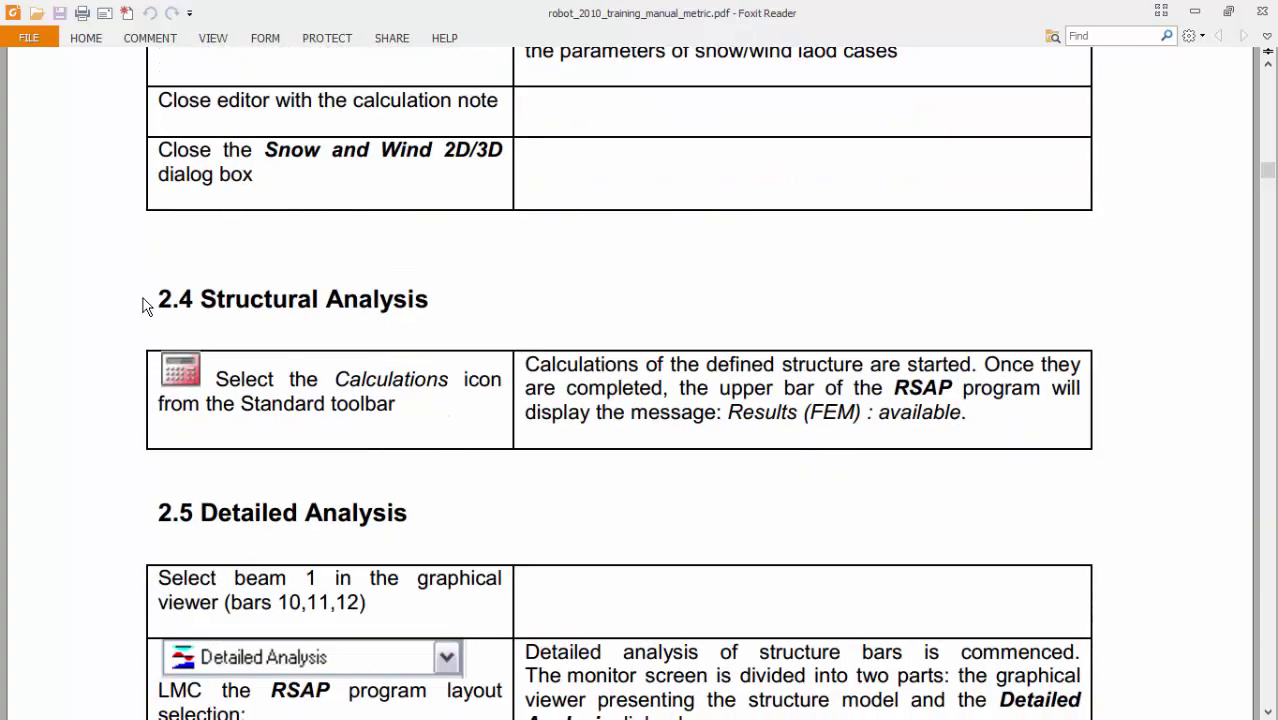
left_click_drag(156, 300, 448, 298)
left_click(540, 292)
scroll(408, 308, "down", 3)
scroll(408, 308, "down", 2)
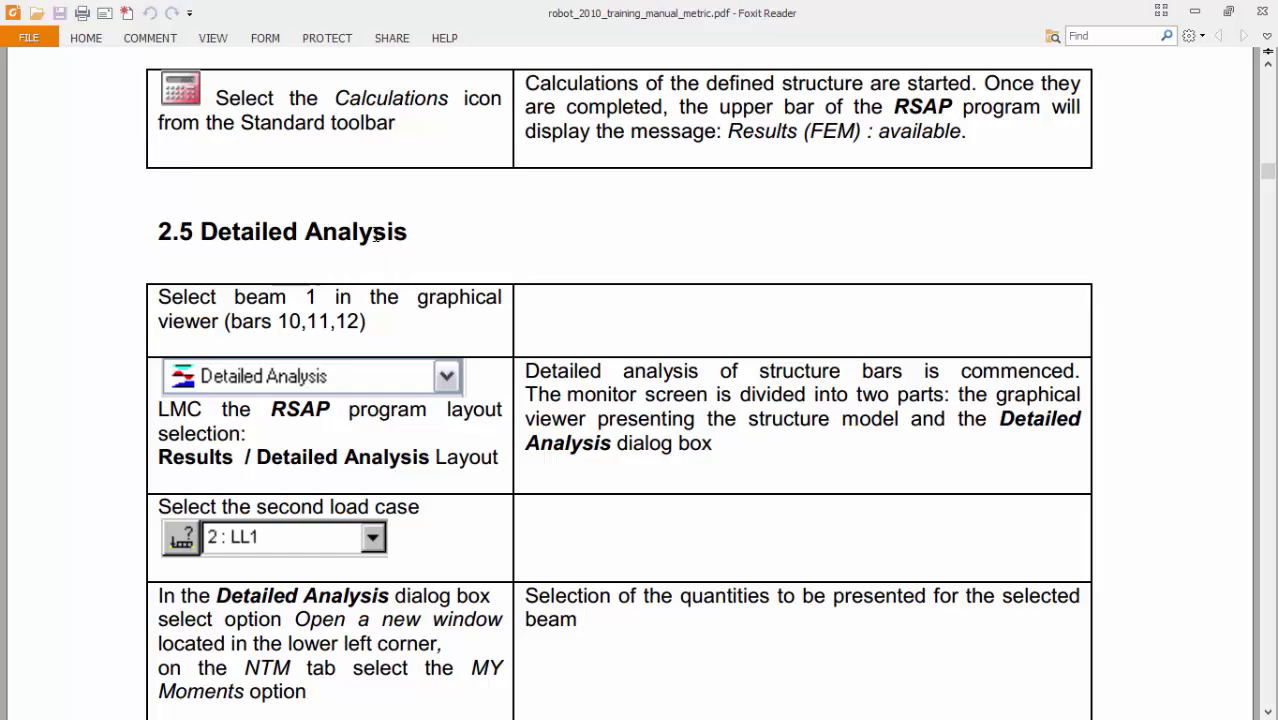
key("alt+Tab")
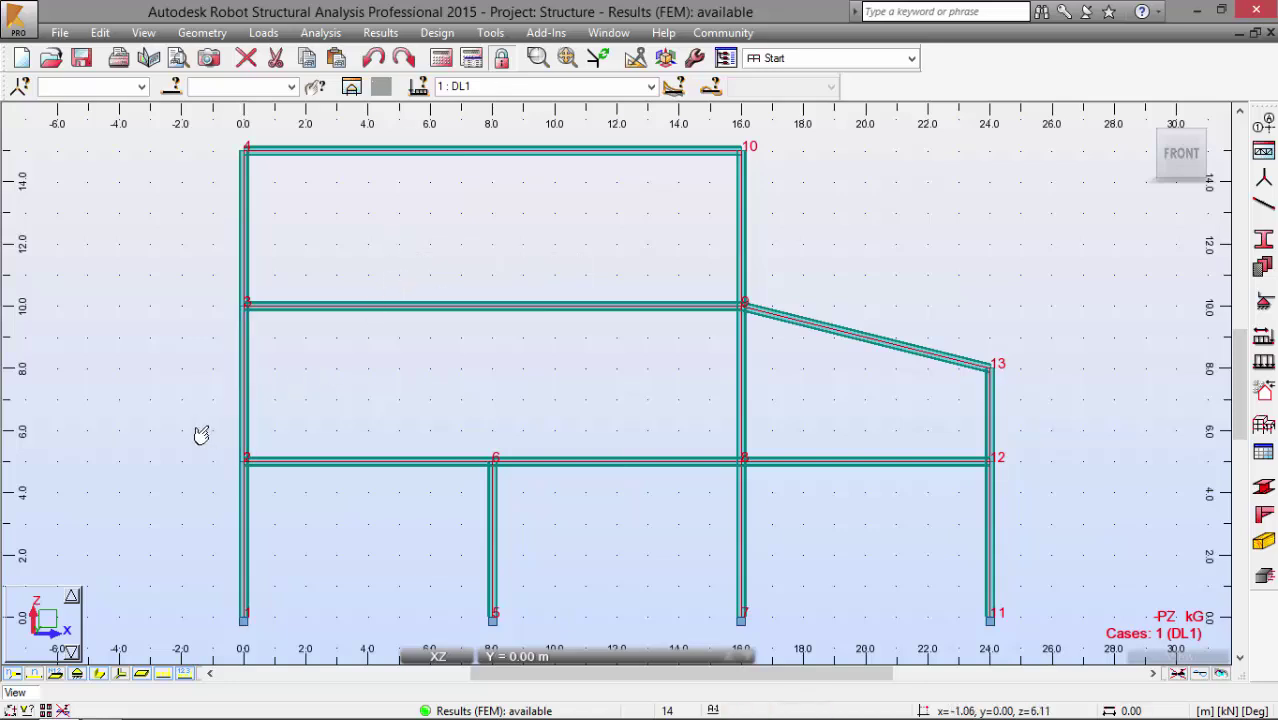
- Select beam bars 10 to 12 and display bars as solid members without section outlines
left_click_drag(191, 431, 700, 487)
left_click_drag(815, 484, 1035, 485)
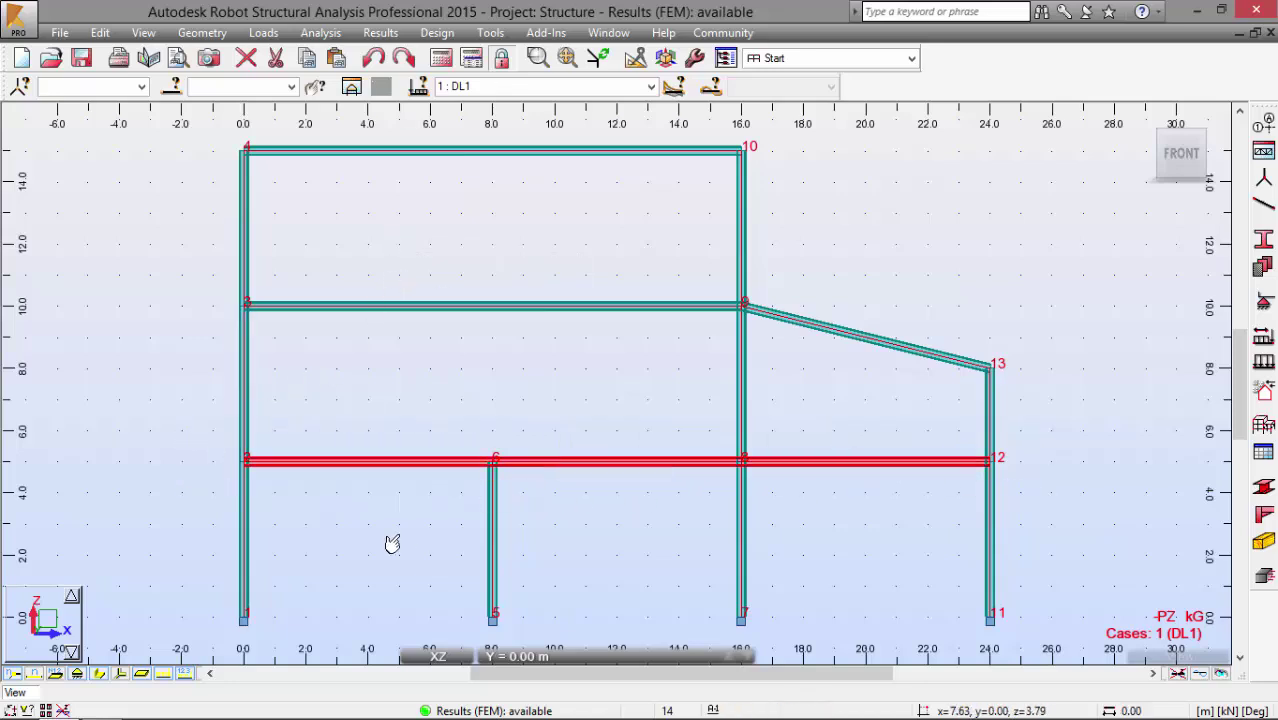
left_click(169, 679)
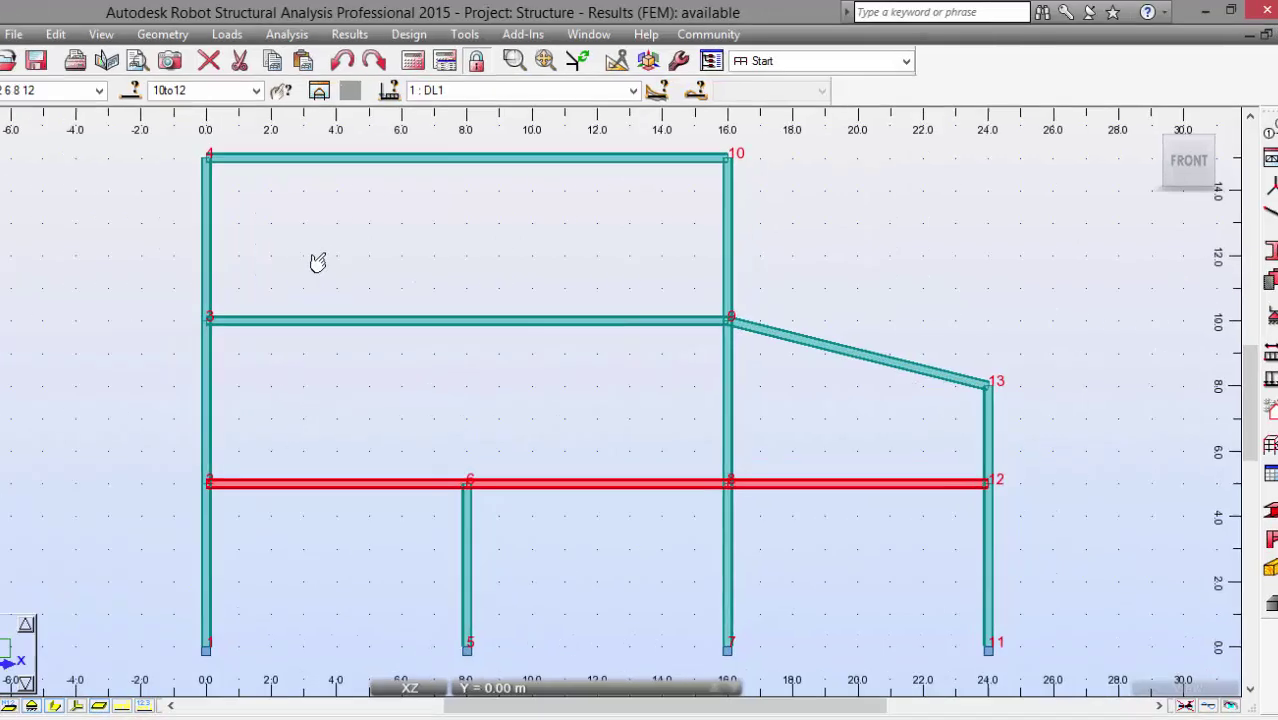
- Switch the screen layout to Results > Detailed Analysis
left_click(779, 63)
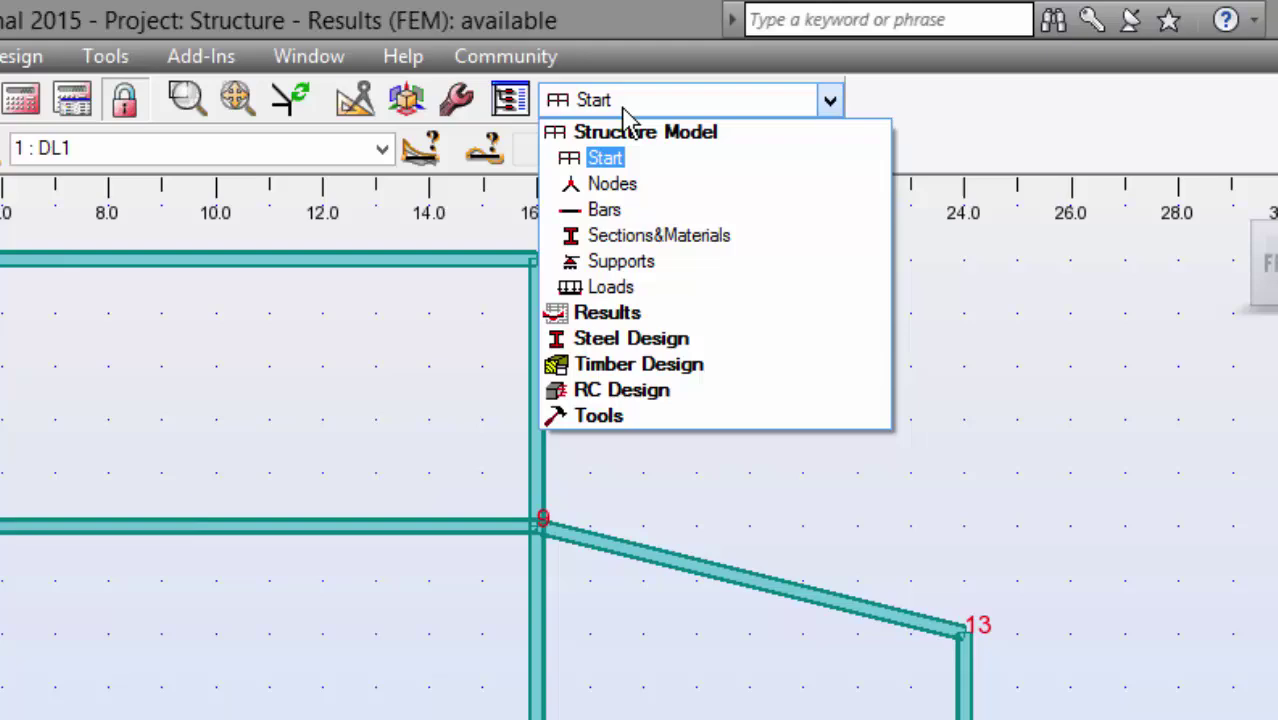
left_click(628, 313)
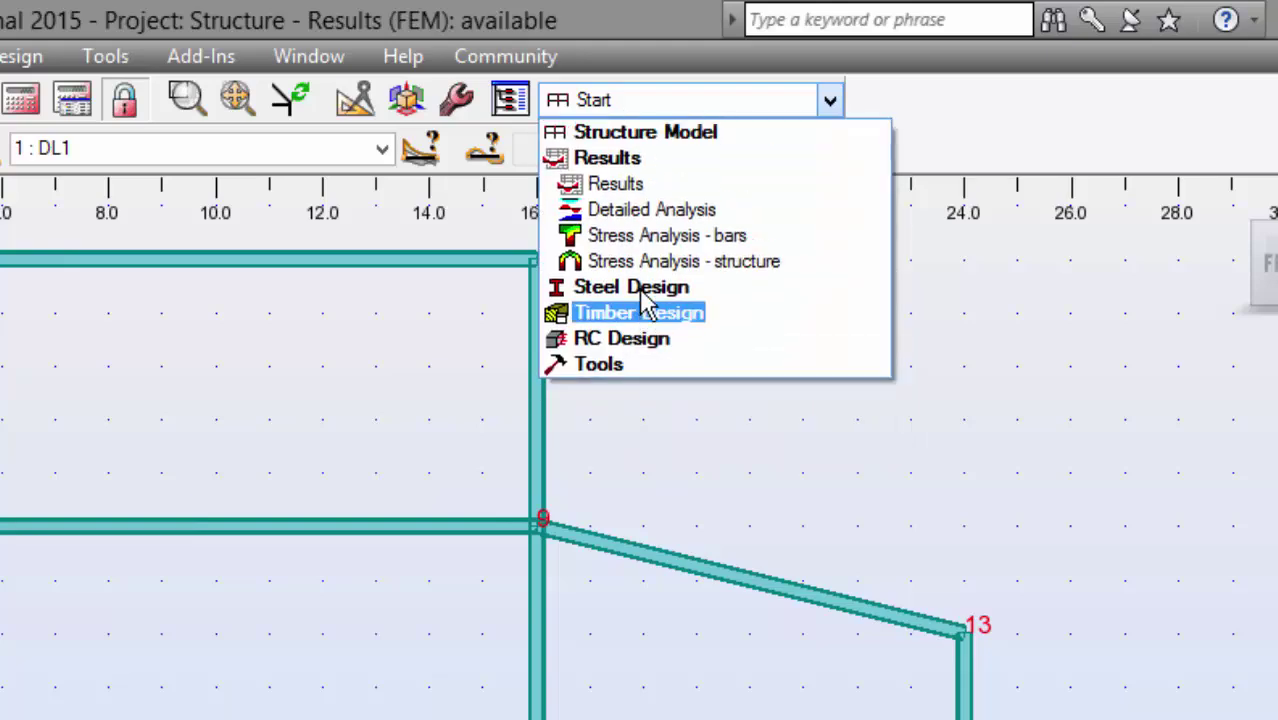
left_click(640, 210)
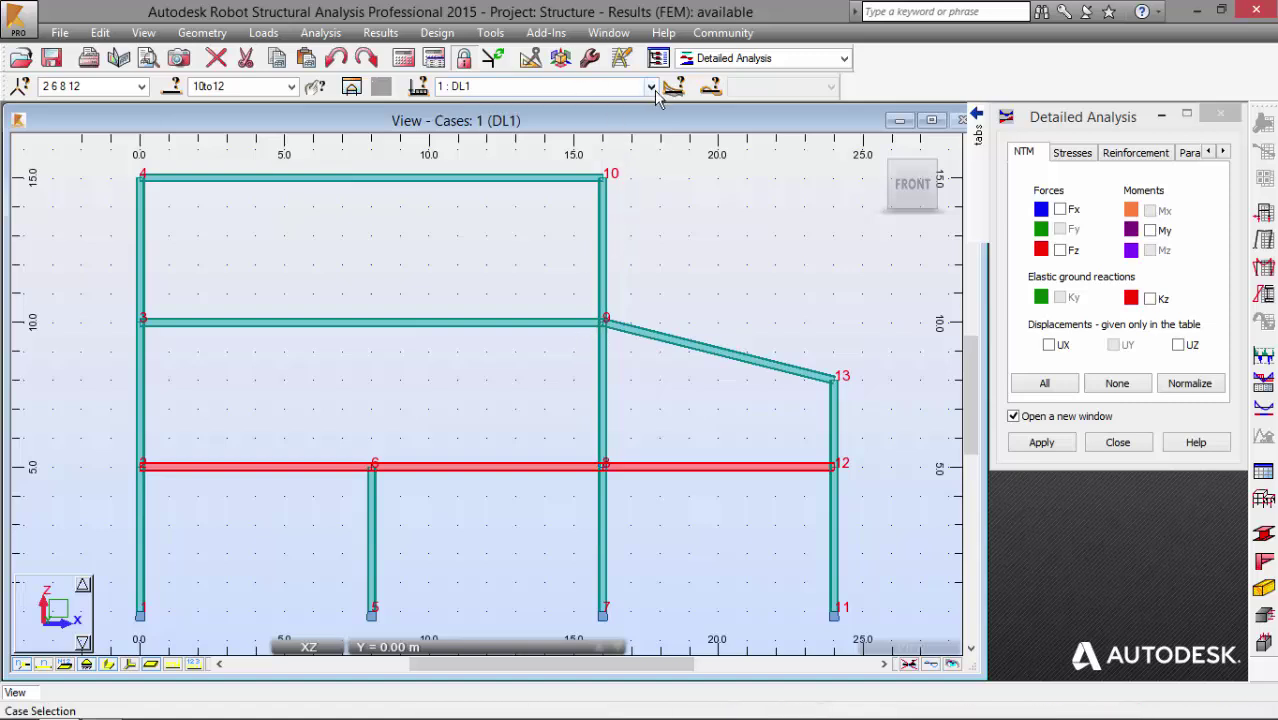
- Set load case 2 : LL1, maximize the Detailed Analysis window and enlarge its diagram area
left_click(624, 87)
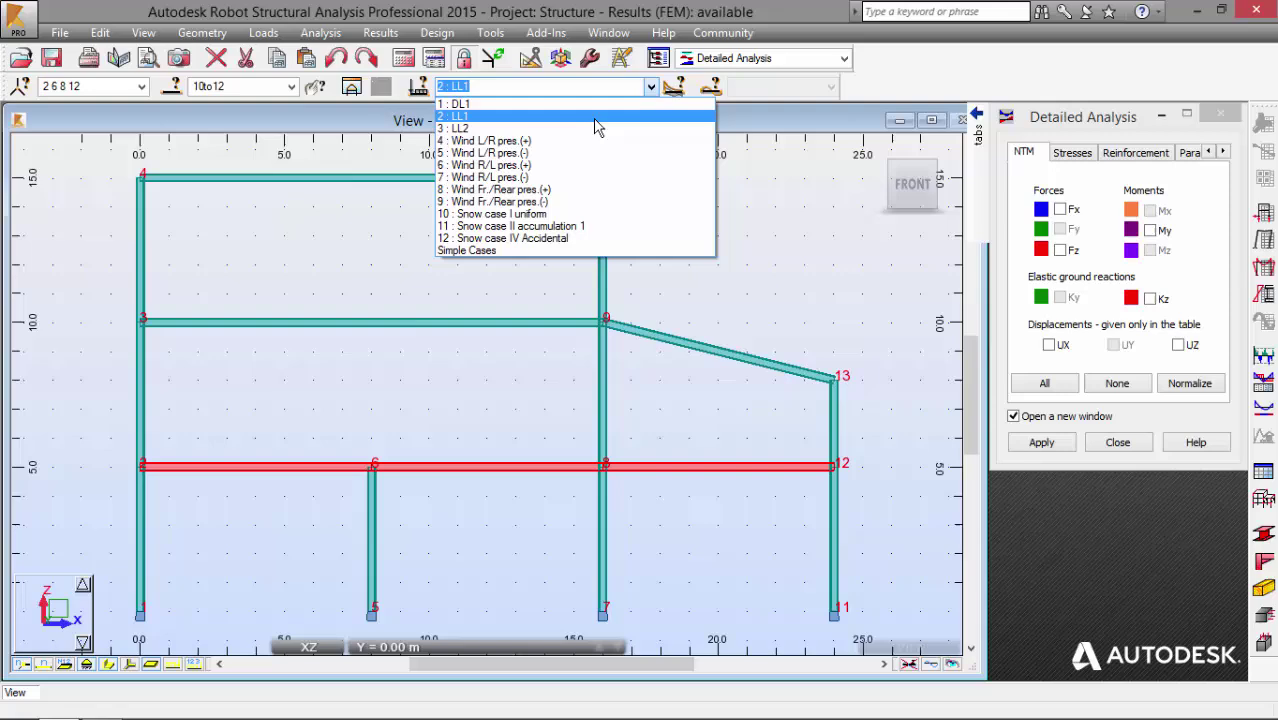
left_click(596, 118)
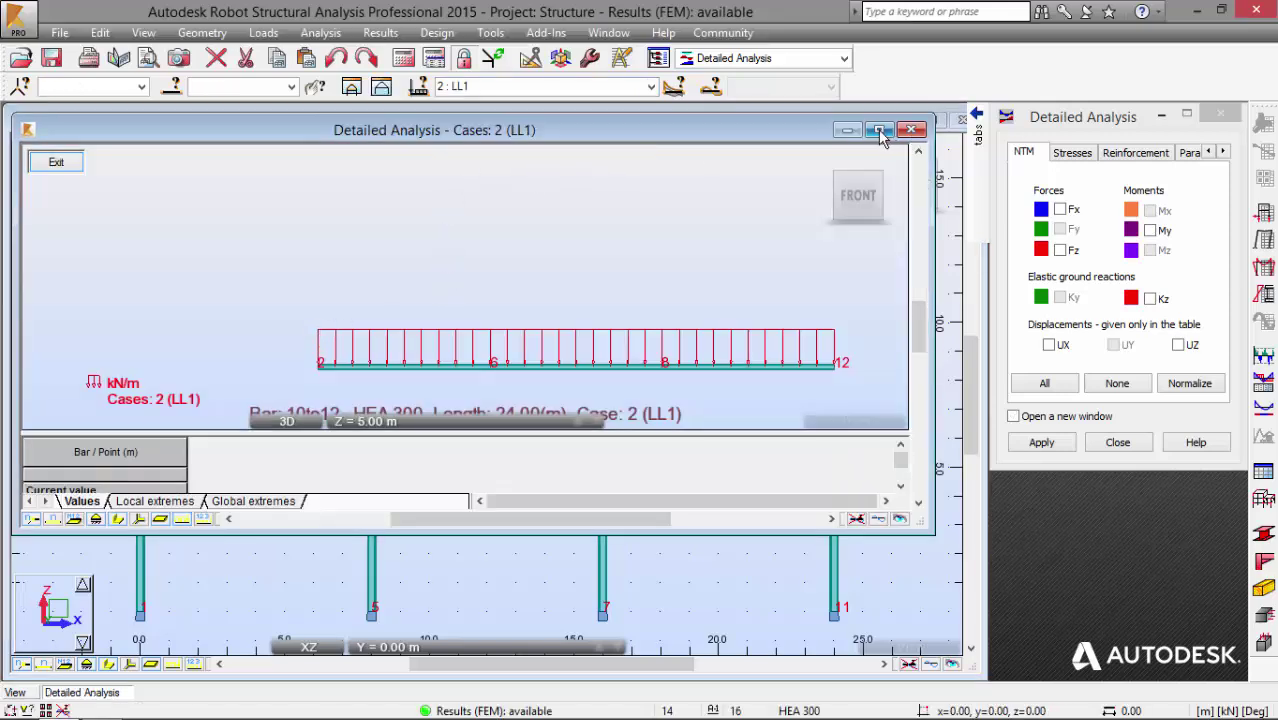
left_click(879, 131)
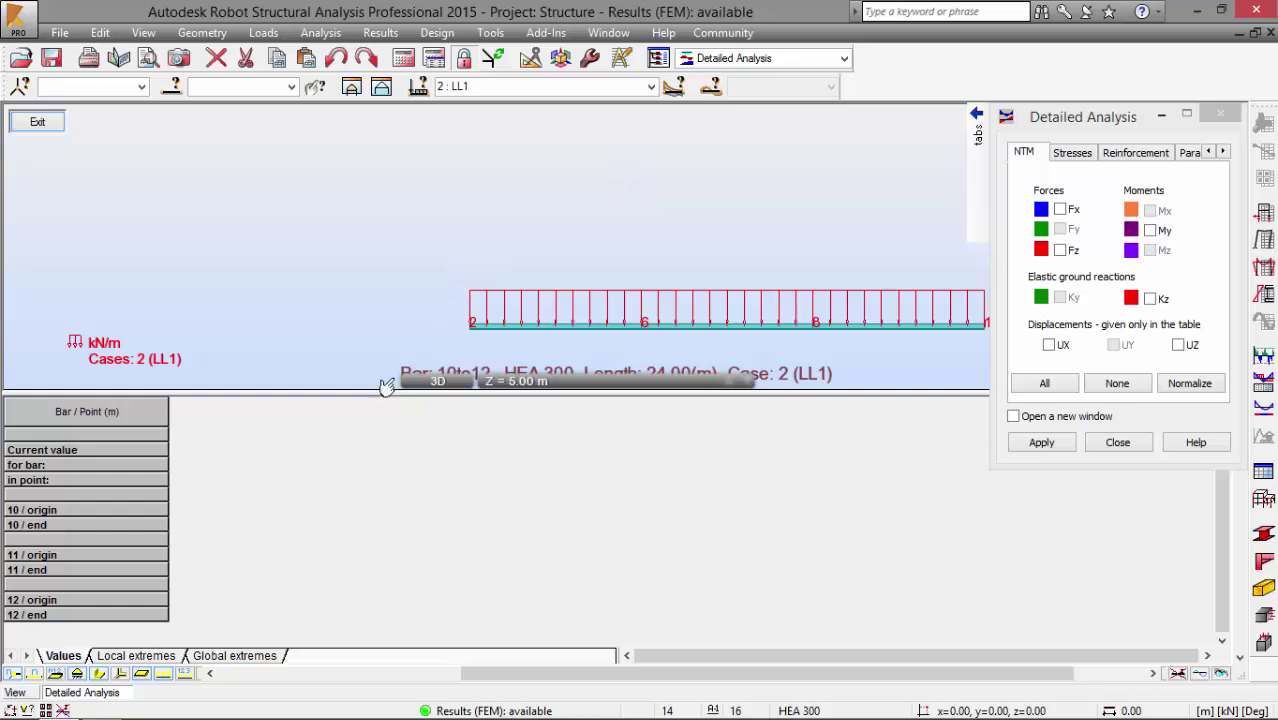
mouse_move(358, 392)
left_mouse_down()
mouse_move(358, 460)
mouse_move(362, 450)
left_mouse_up()
mouse_move(448, 257)
middle_mouse_down()
mouse_move(299, 221)
mouse_move(325, 217)
middle_mouse_up()
scroll(299, 221, "down", 1)
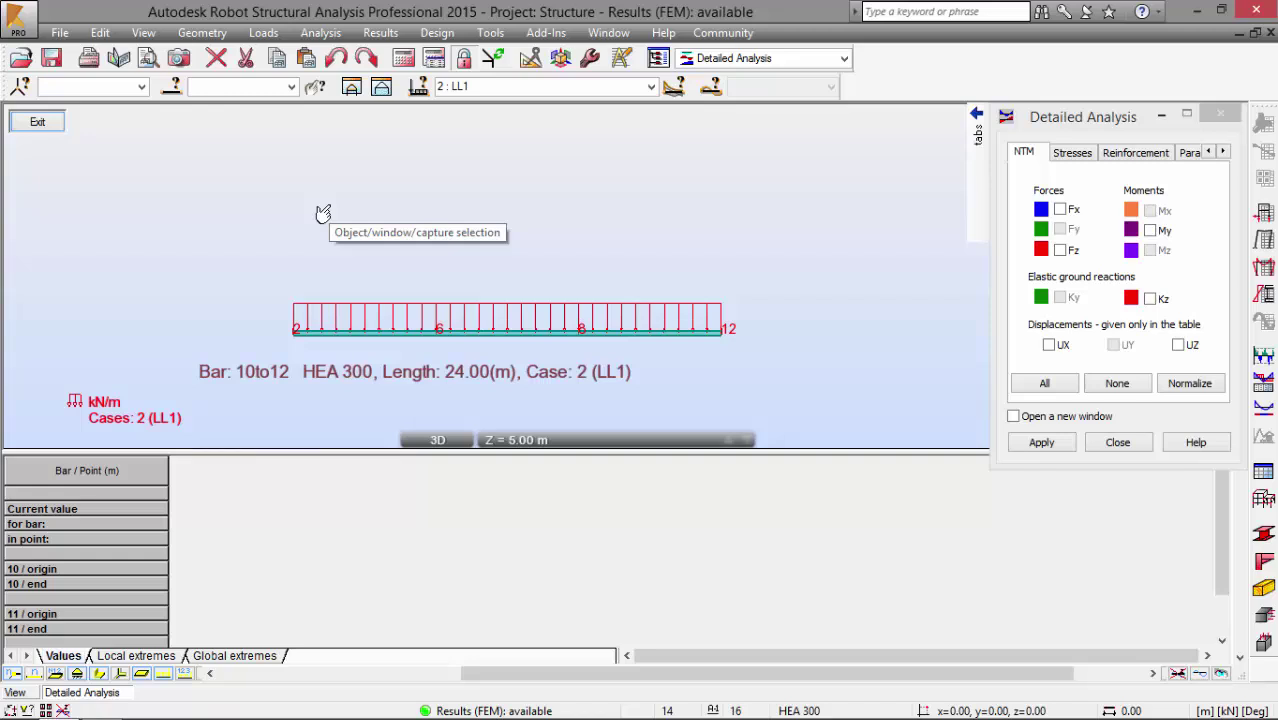
- Plot the My bending-moment diagram for bars 10–12 and centre it in the view
left_click(1150, 230)
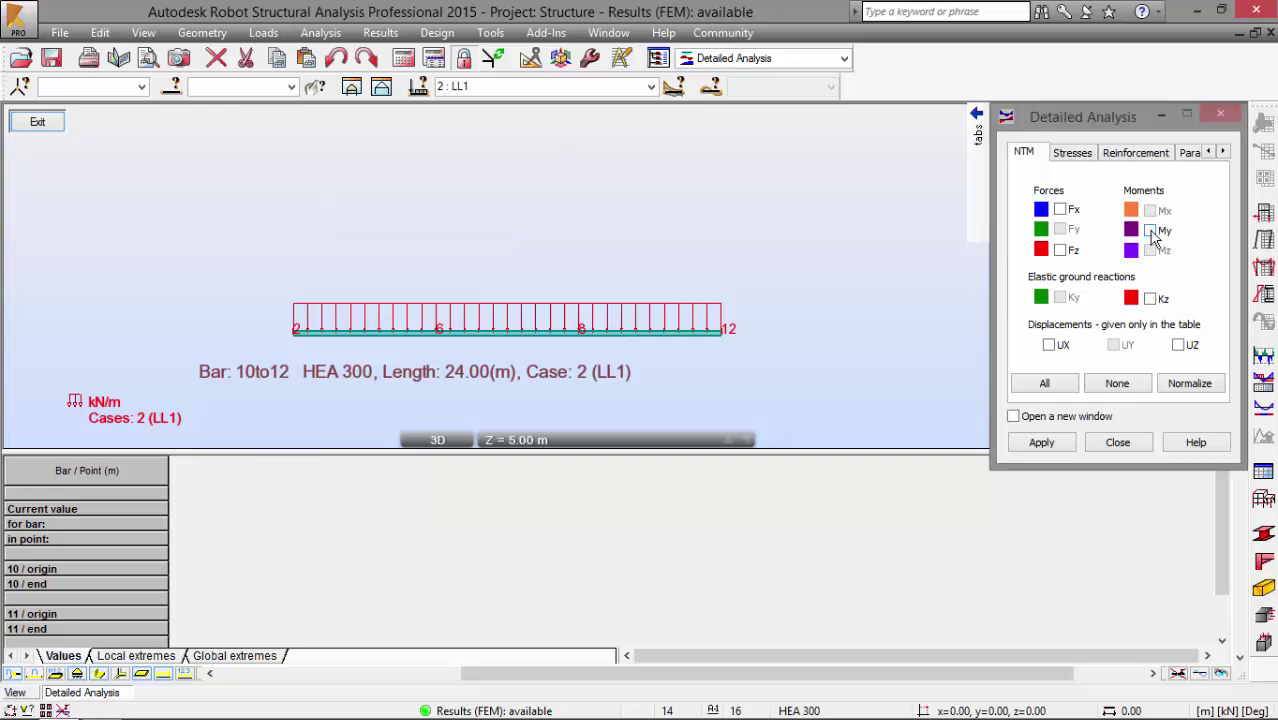
left_click(1060, 442)
middle_click_drag(713, 227, 568, 226)
scroll(568, 226, "down", 2)
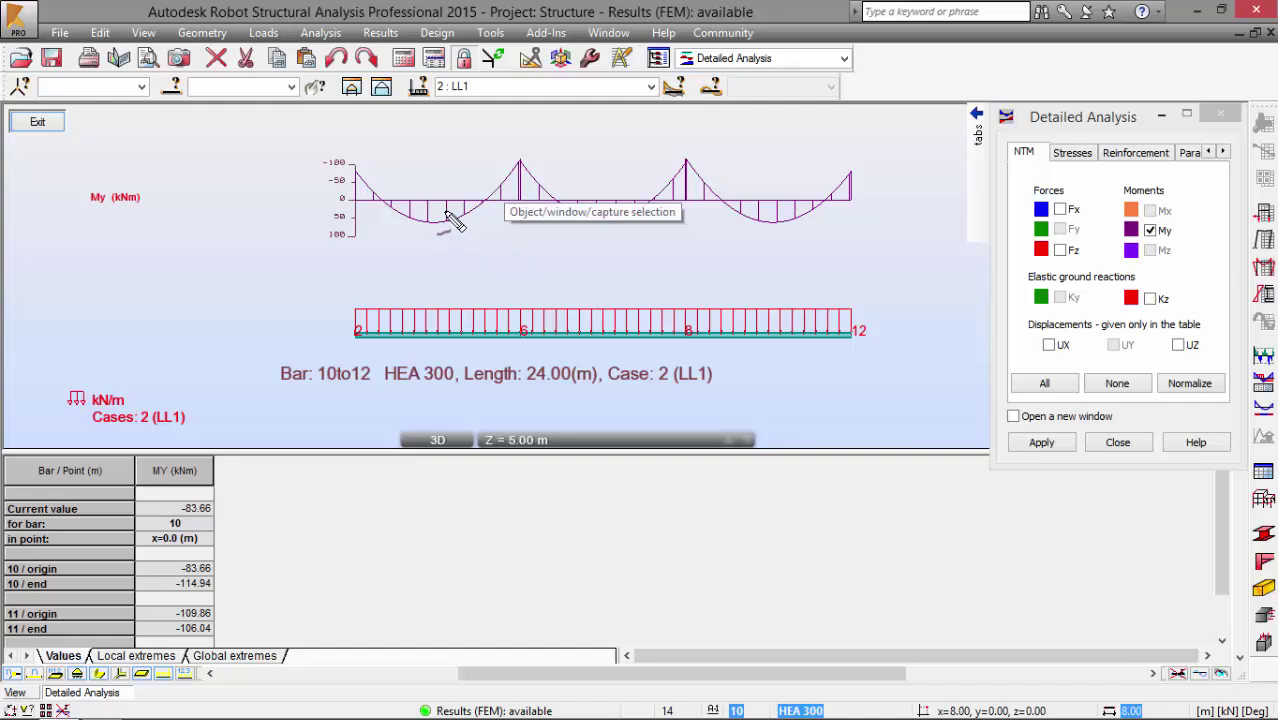
- Mark the moment diagram, My (kNm) label and Bar: 10to12 caption in red, then clear the marks
mouse_move(355, 131)
left_mouse_down()
mouse_move(700, 252)
mouse_move(397, 122)
left_mouse_up()
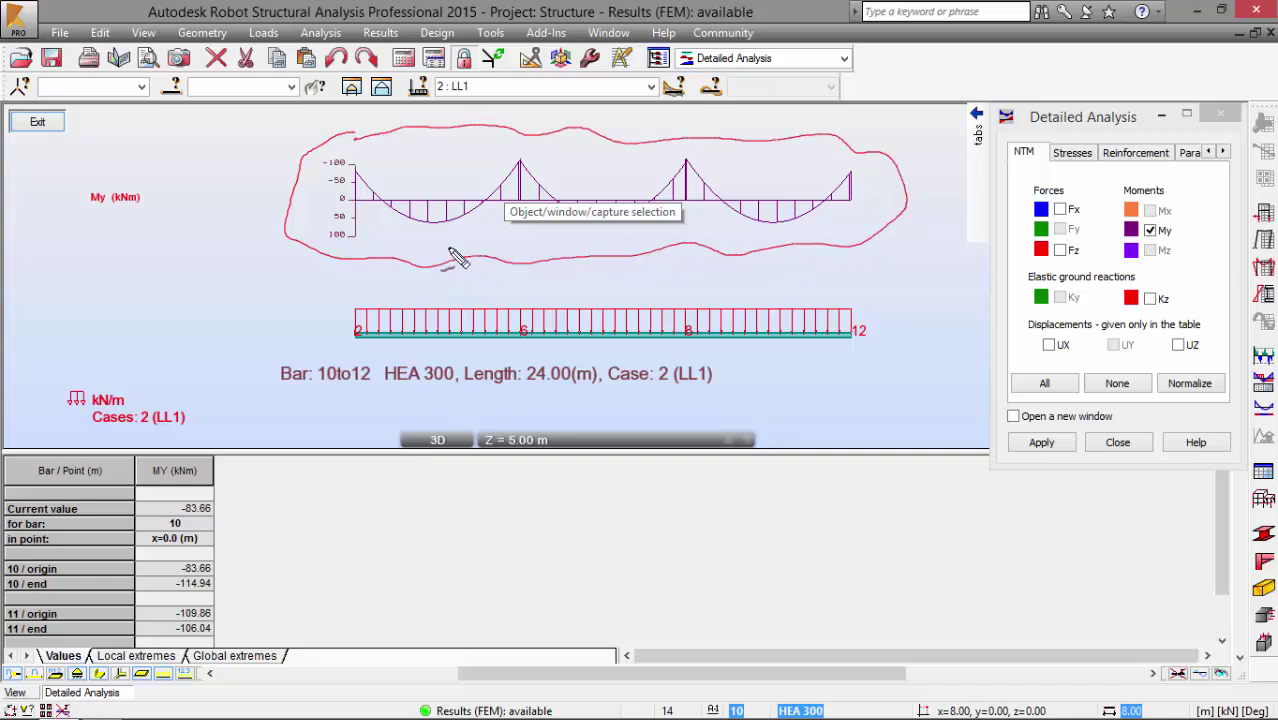
left_click_drag(91, 215, 145, 215)
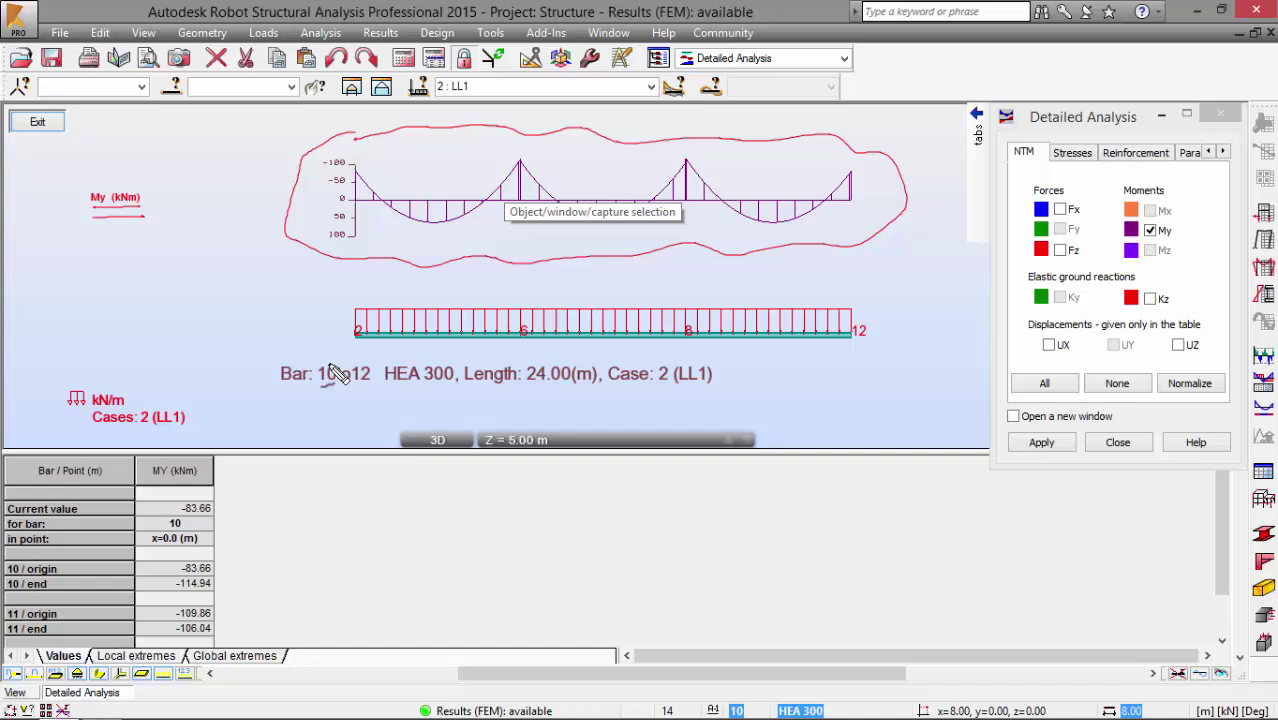
mouse_move(287, 392)
left_mouse_down()
mouse_move(485, 405)
mouse_move(730, 389)
left_mouse_up()
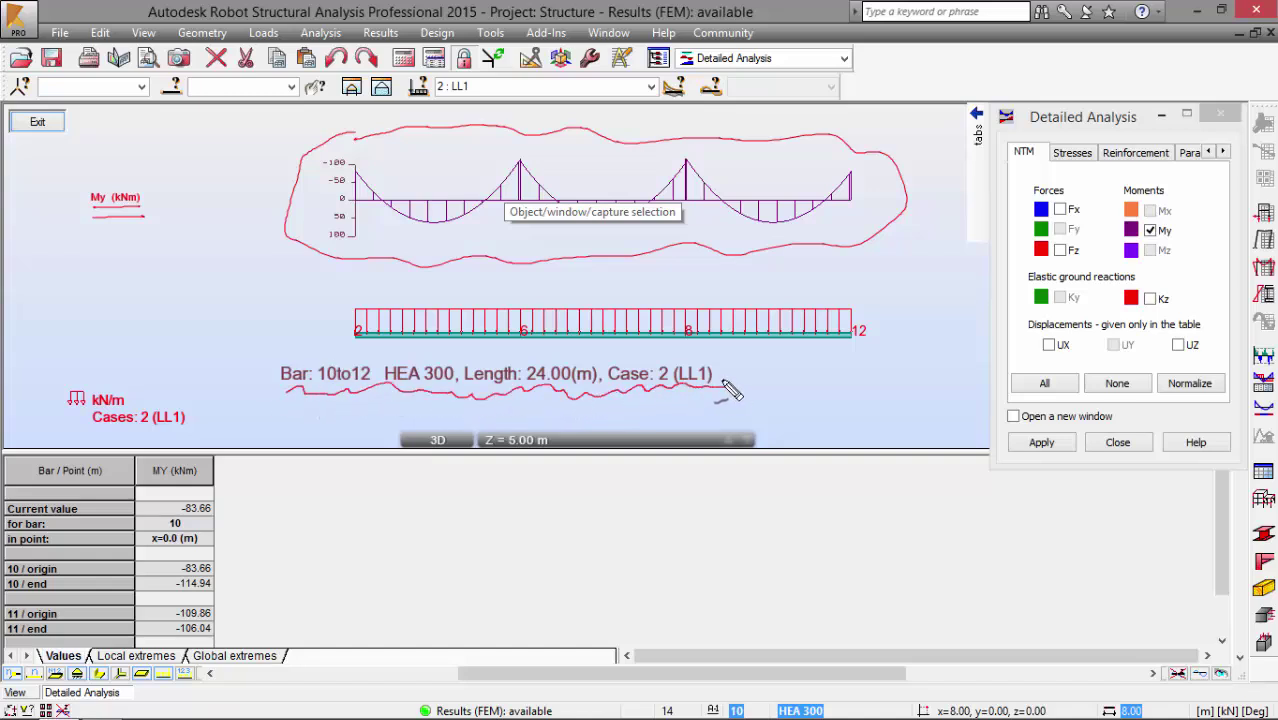
key("Escape")
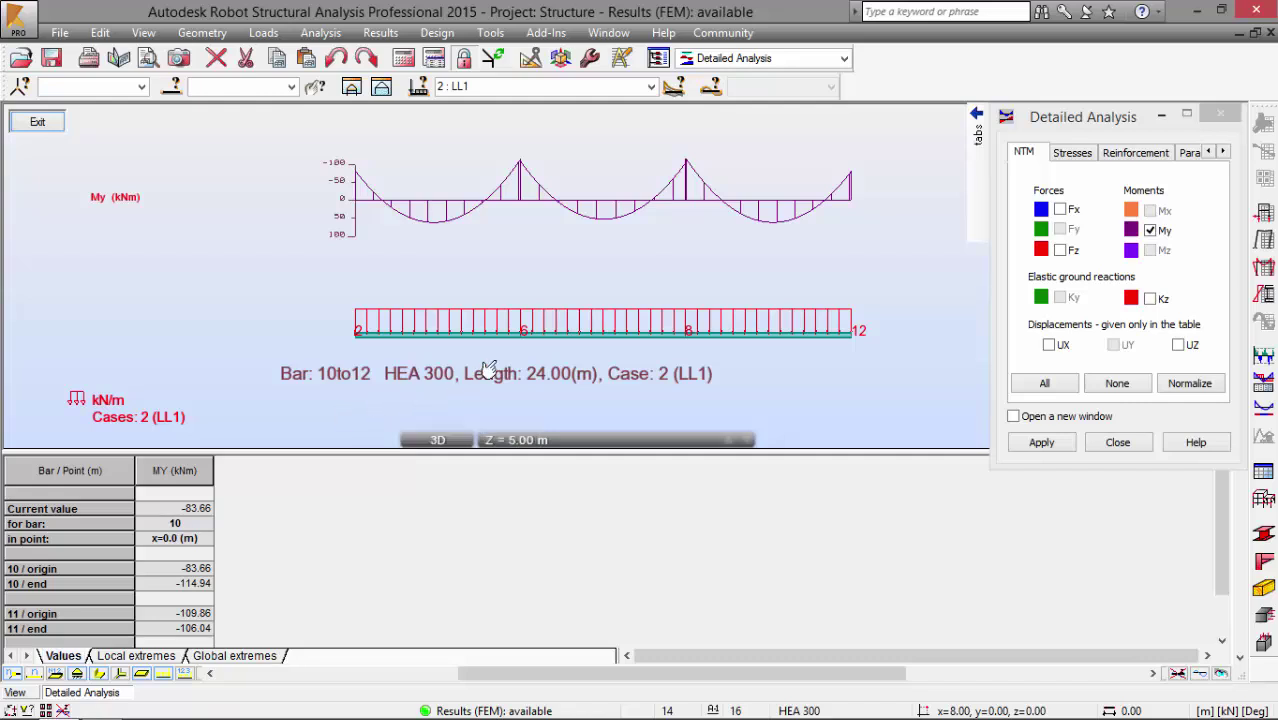
mouse_move(977, 128)
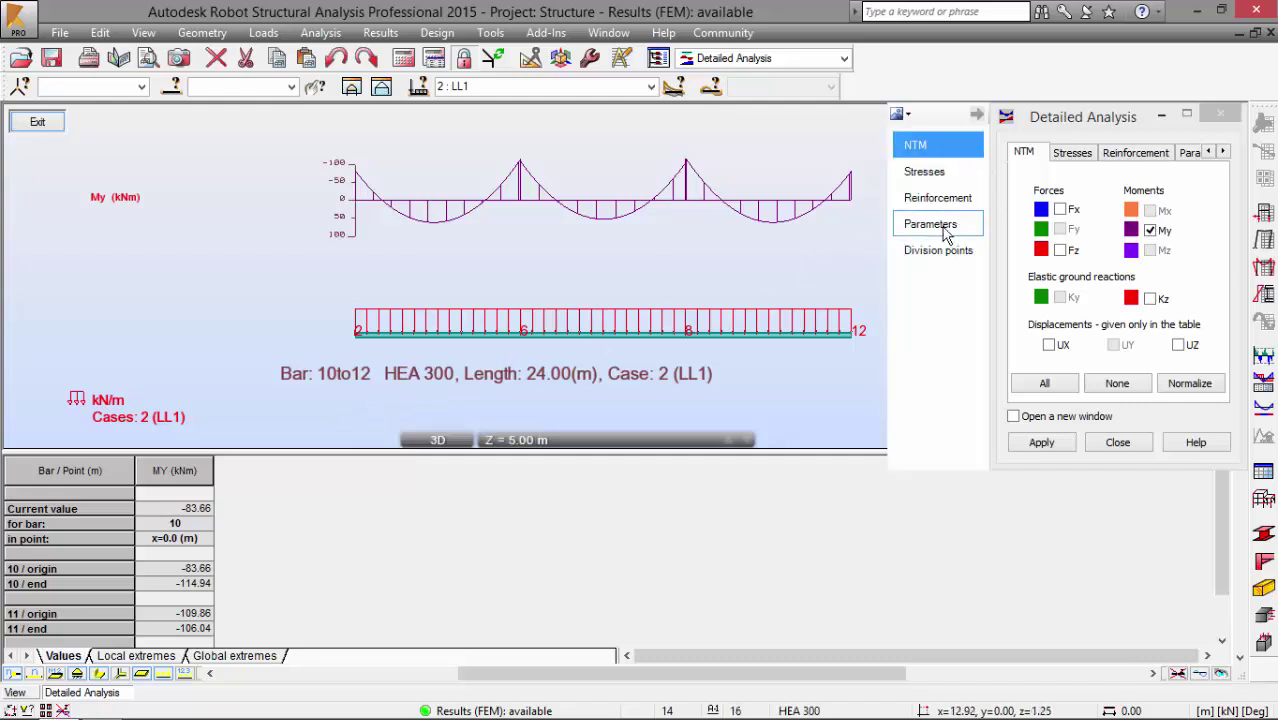
- Apply the maximum S max stress diagram from the Stresses tab, minimize the dialog, and centre the diagrams
left_click(941, 180)
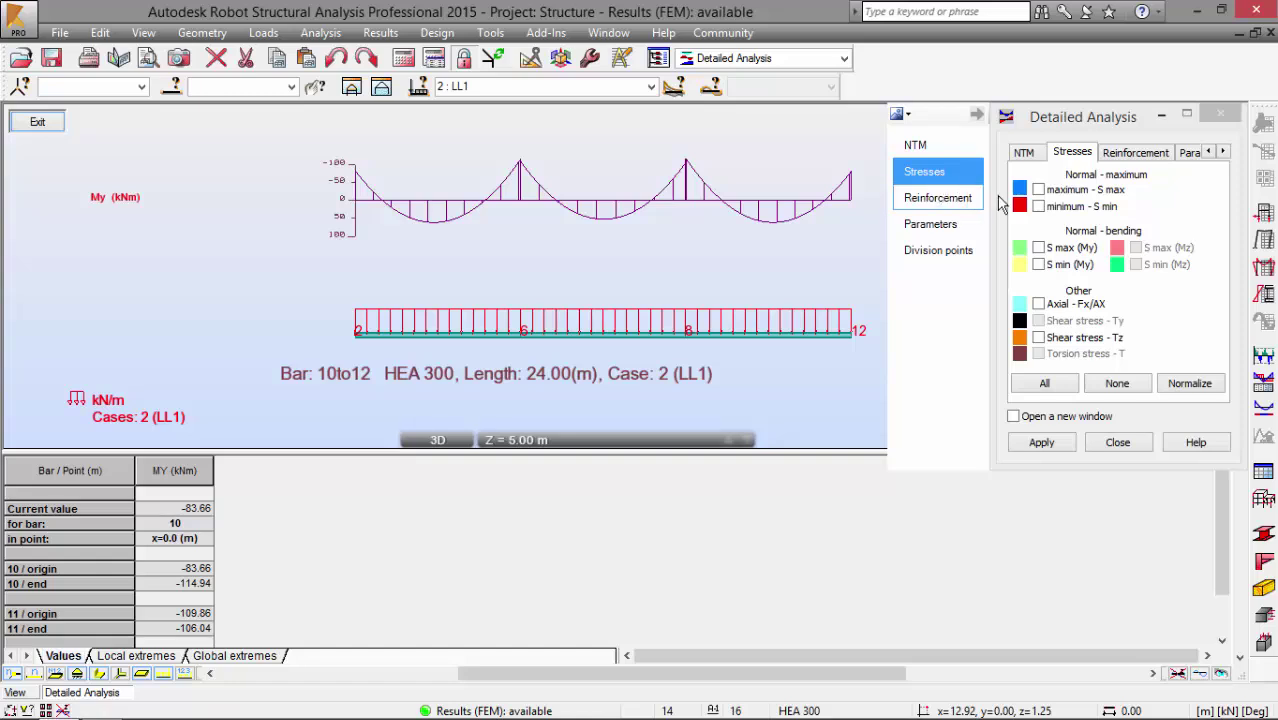
left_click(1062, 192)
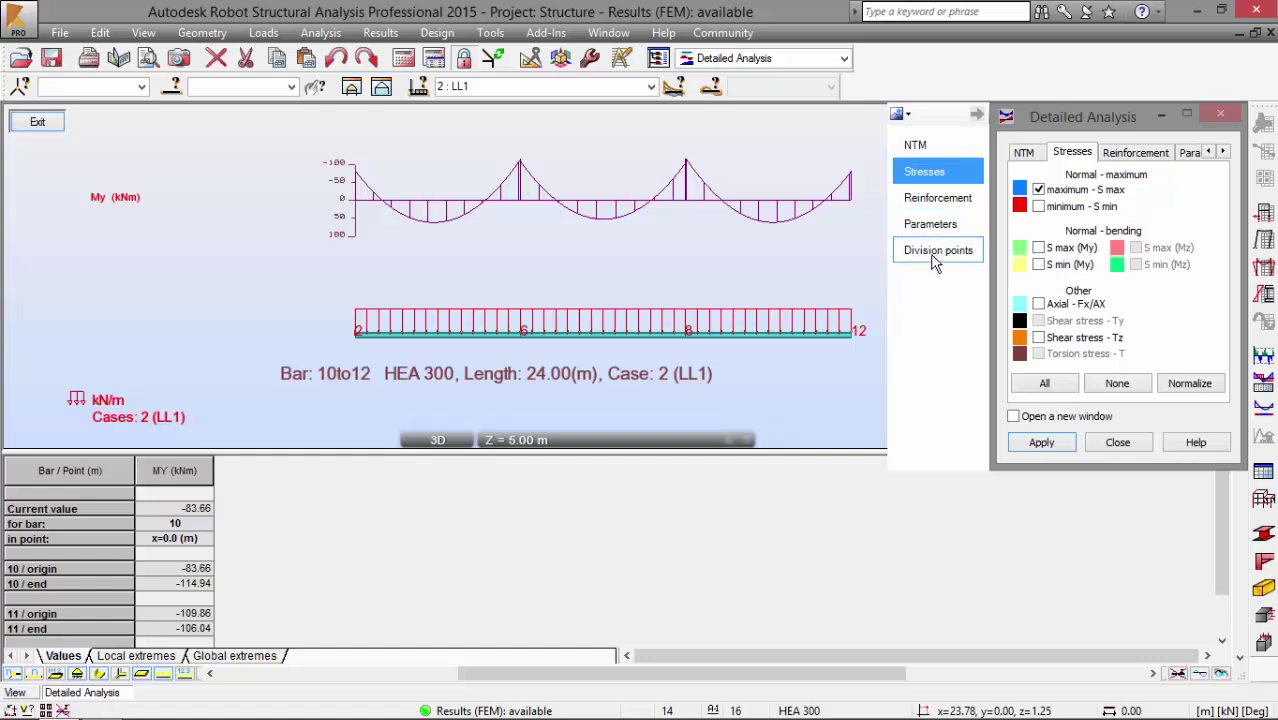
left_click(935, 255)
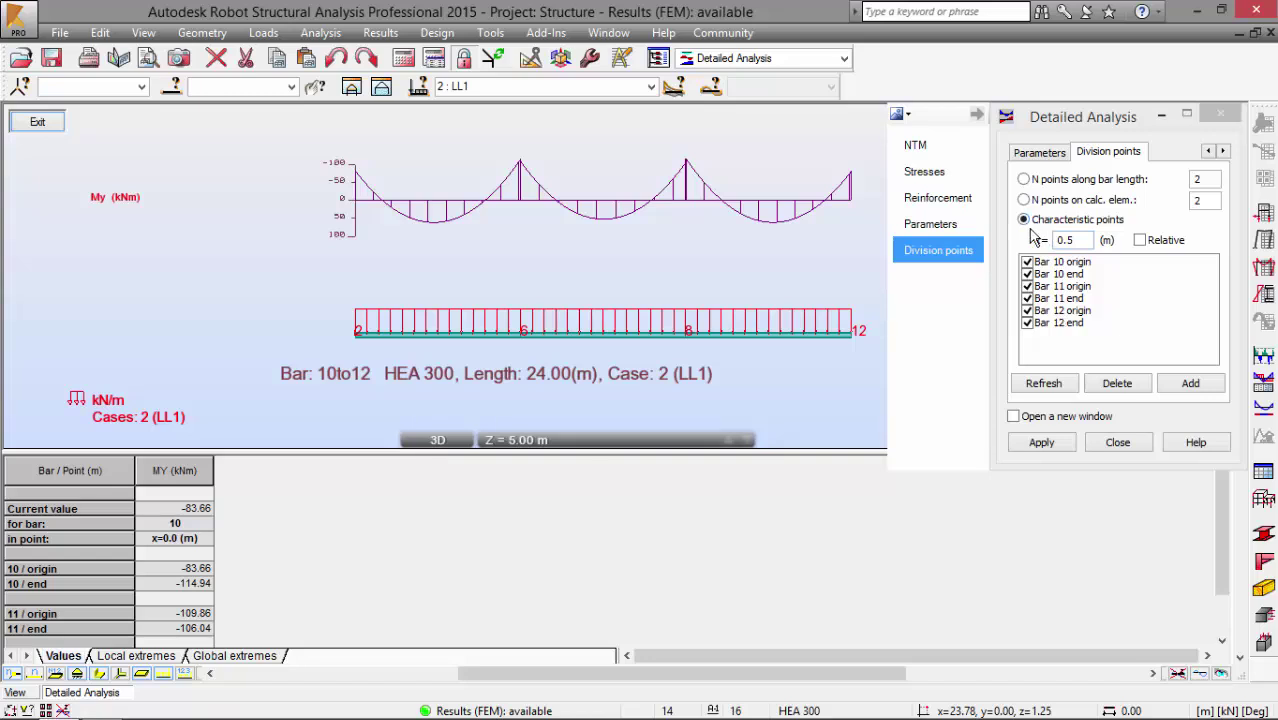
left_click(1056, 446)
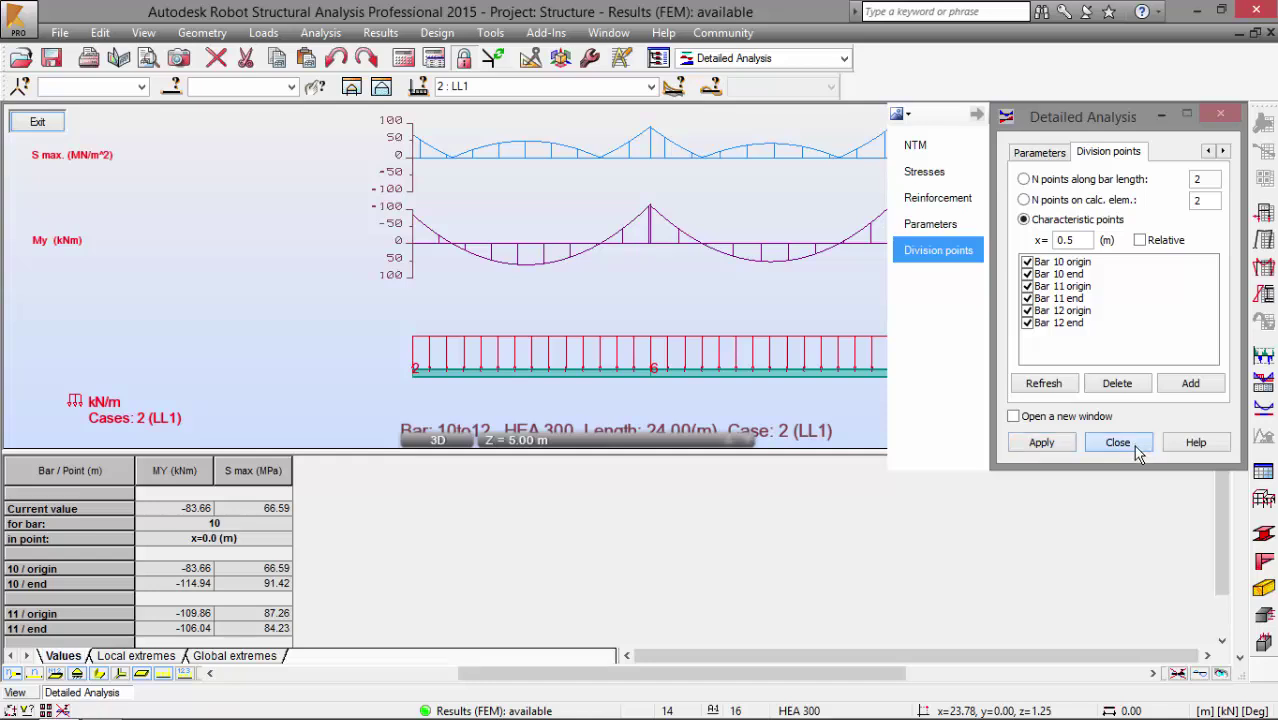
left_click(1162, 119)
middle_click_drag(801, 194, 704, 216)
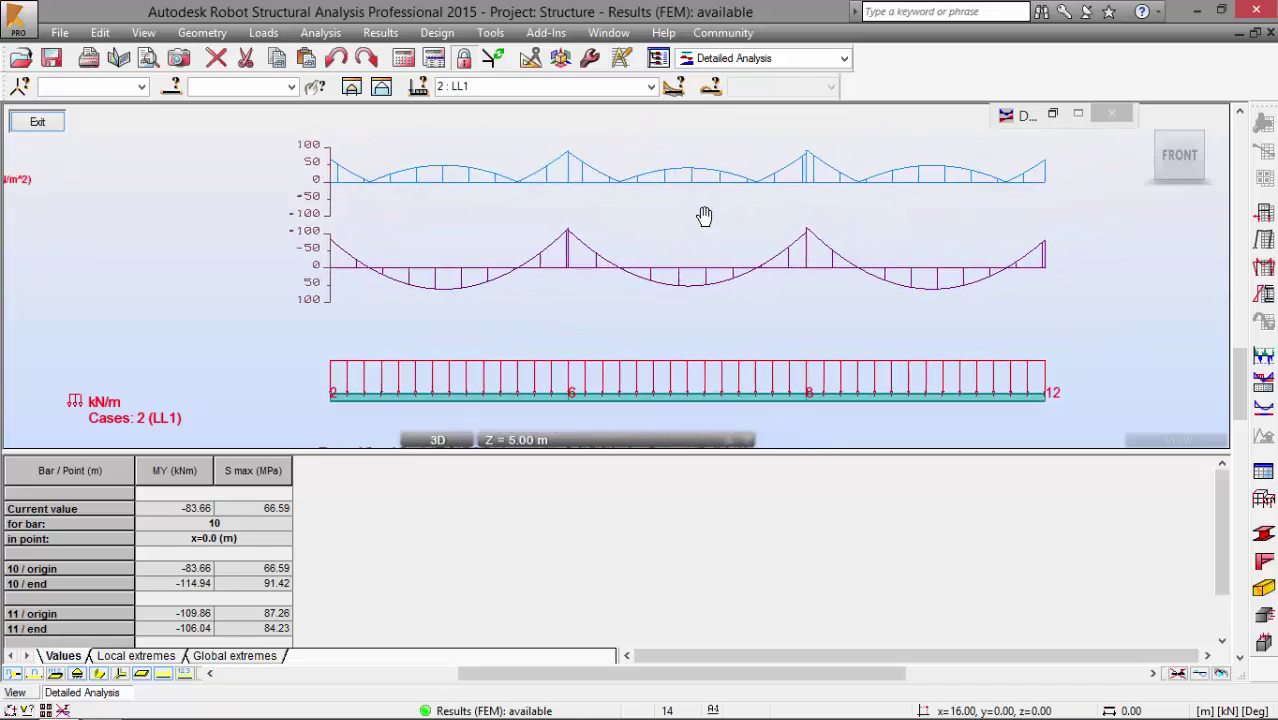
key("alt+Tab")
scroll(577, 312, "down", 3)
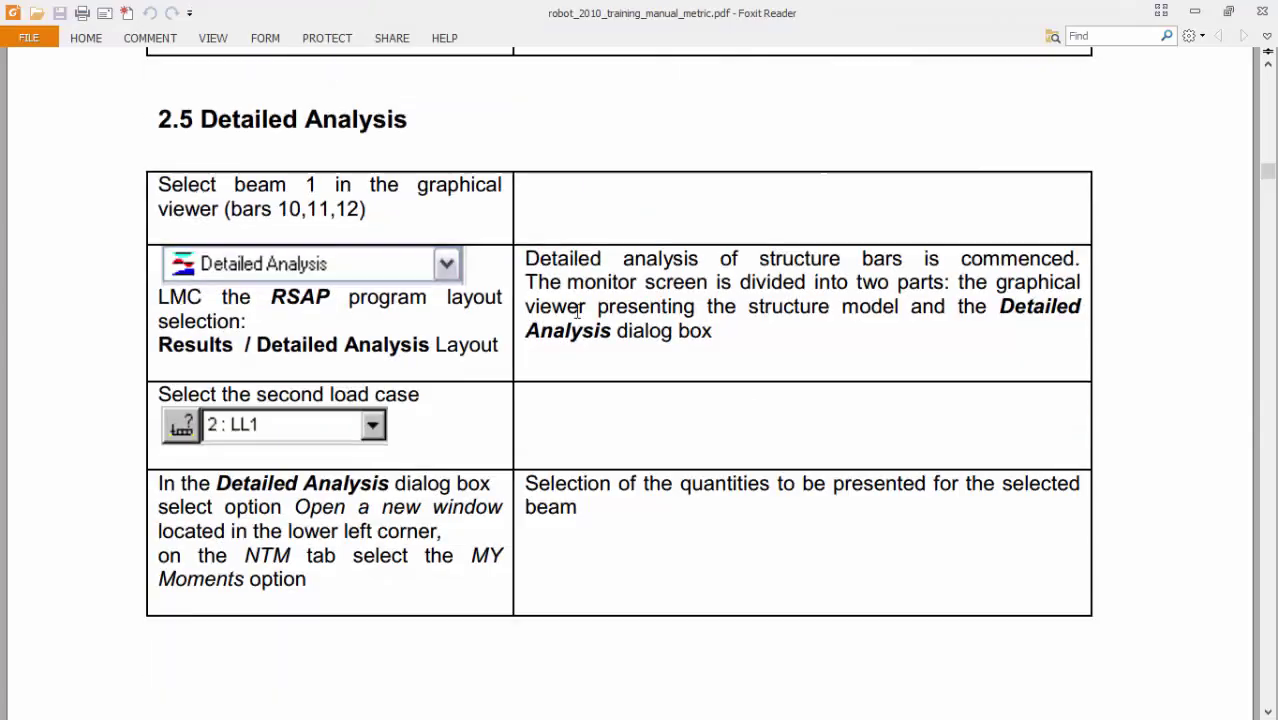
scroll(577, 312, "down", 2)
scroll(570, 319, "down", 5)
scroll(565, 318, "down", 3)
scroll(560, 316, "down", 3)
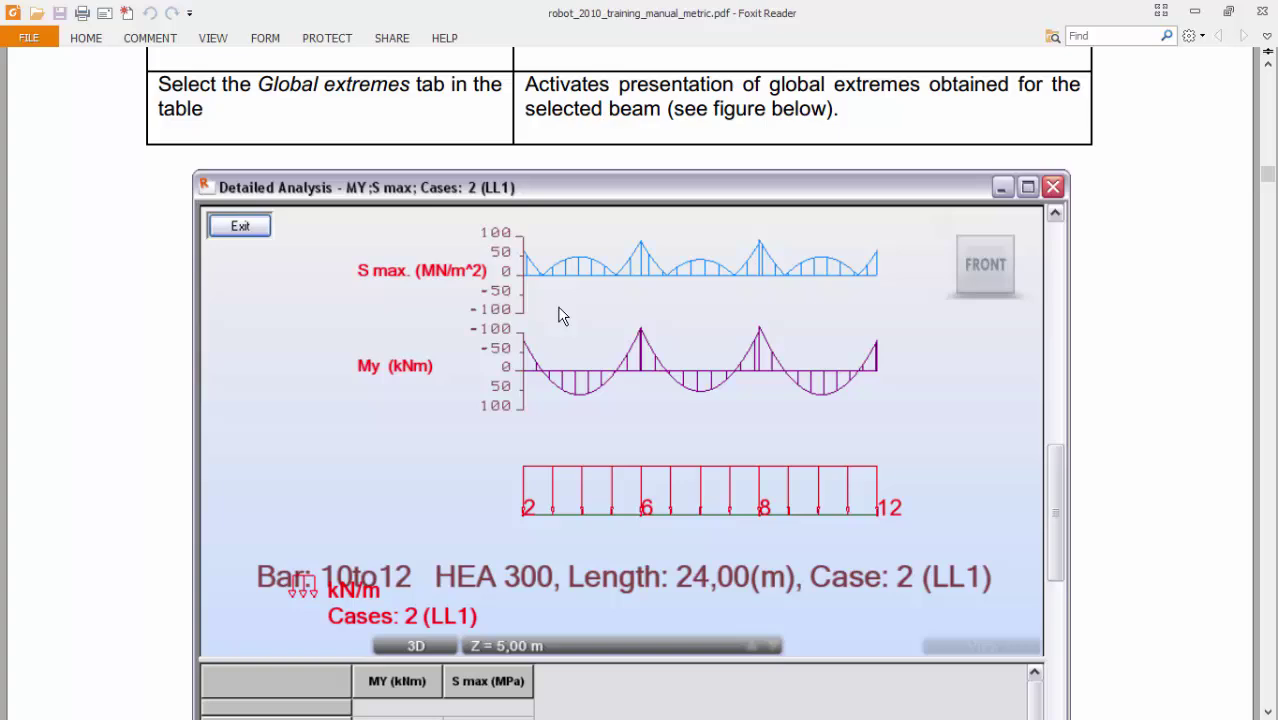
scroll(560, 316, "down", 1)
scroll(560, 316, "down", 2)
scroll(561, 314, "down", 1, "ctrl")
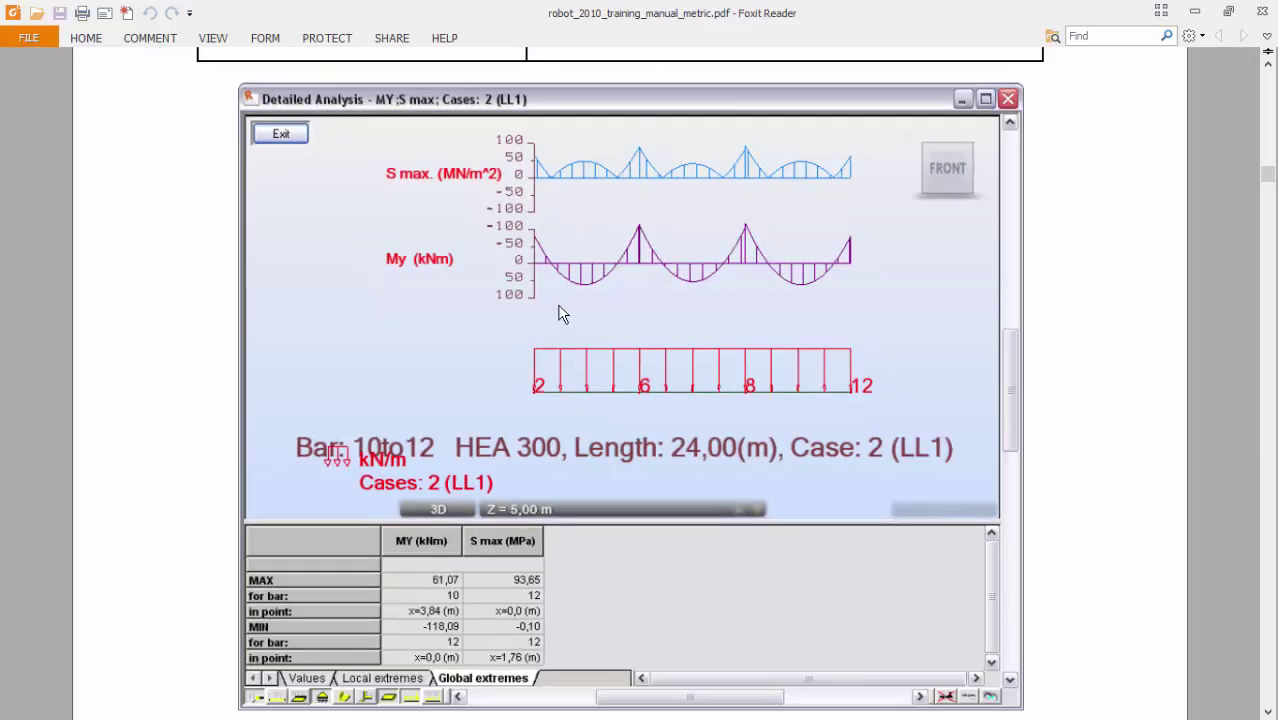
scroll(560, 314, "down", 1)
key("alt+Tab")
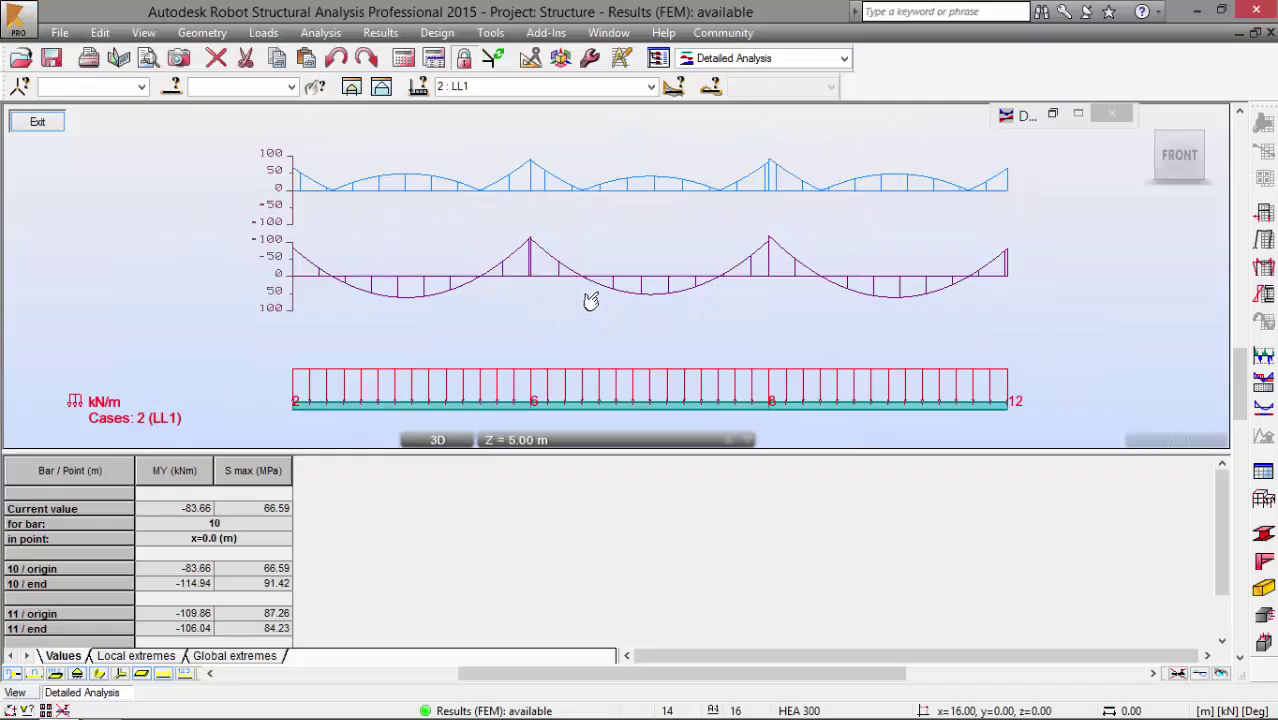
- Alt+Tab to the training manual PDF to compare, then return to Robot's detailed analysis view
key("alt+Tab")
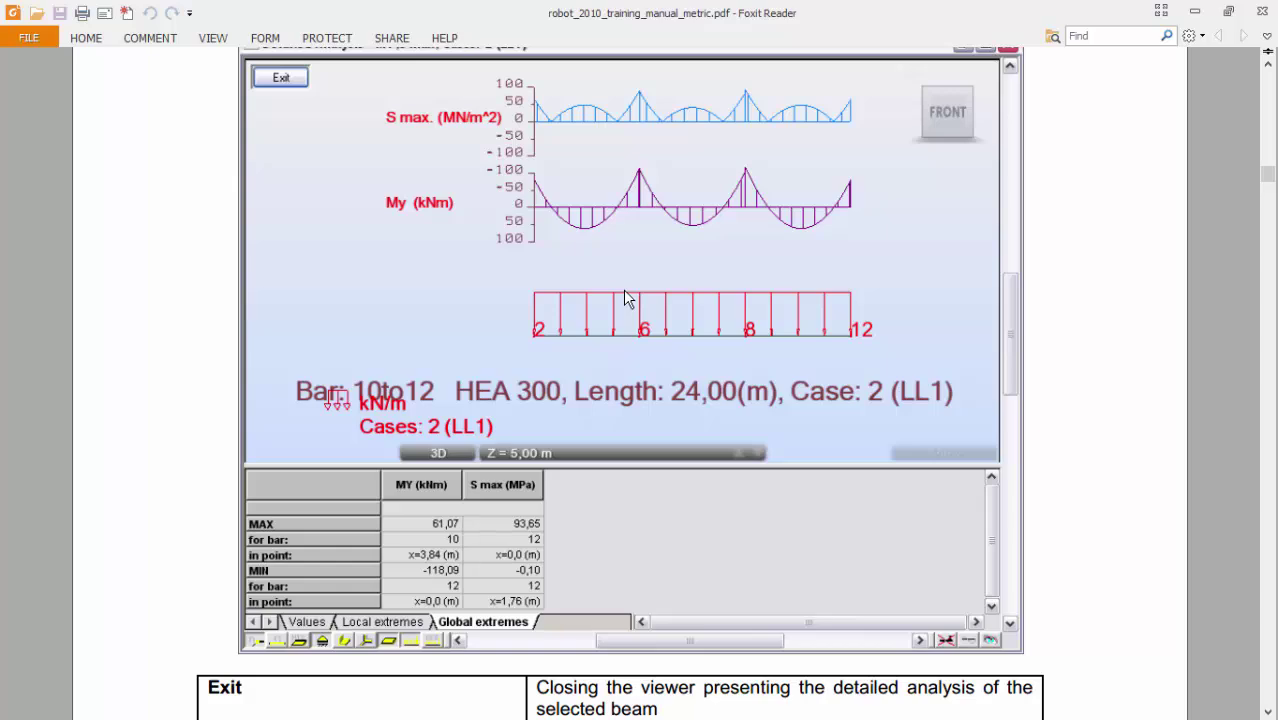
key("alt+Tab")
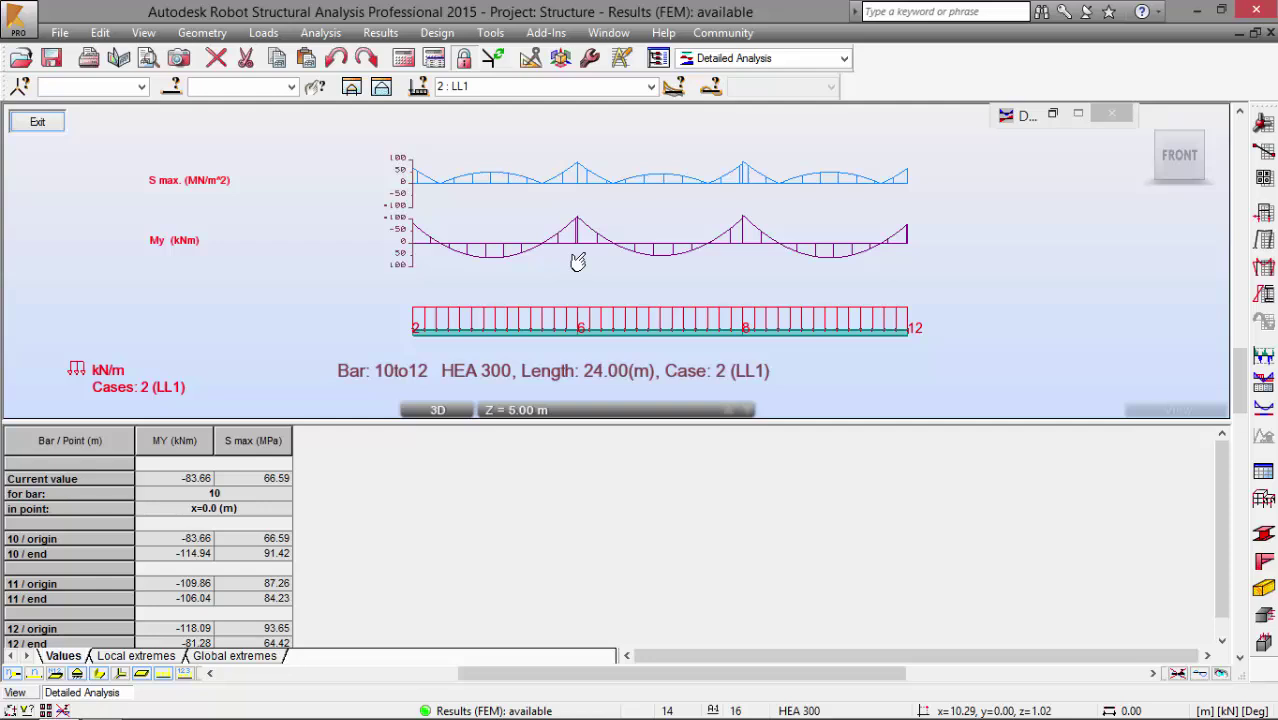
key("alt+Tab")
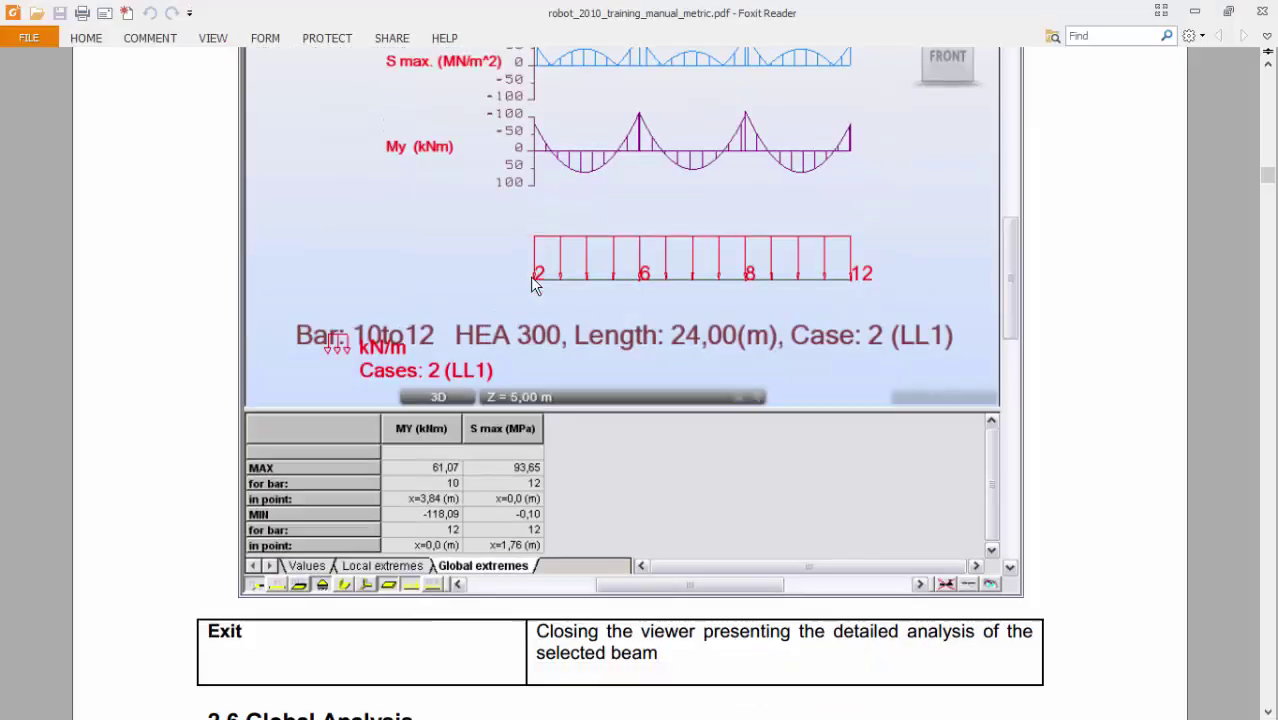
scroll(427, 221, "down", 3)
scroll(427, 221, "down", 5)
scroll(339, 188, "up", 5)
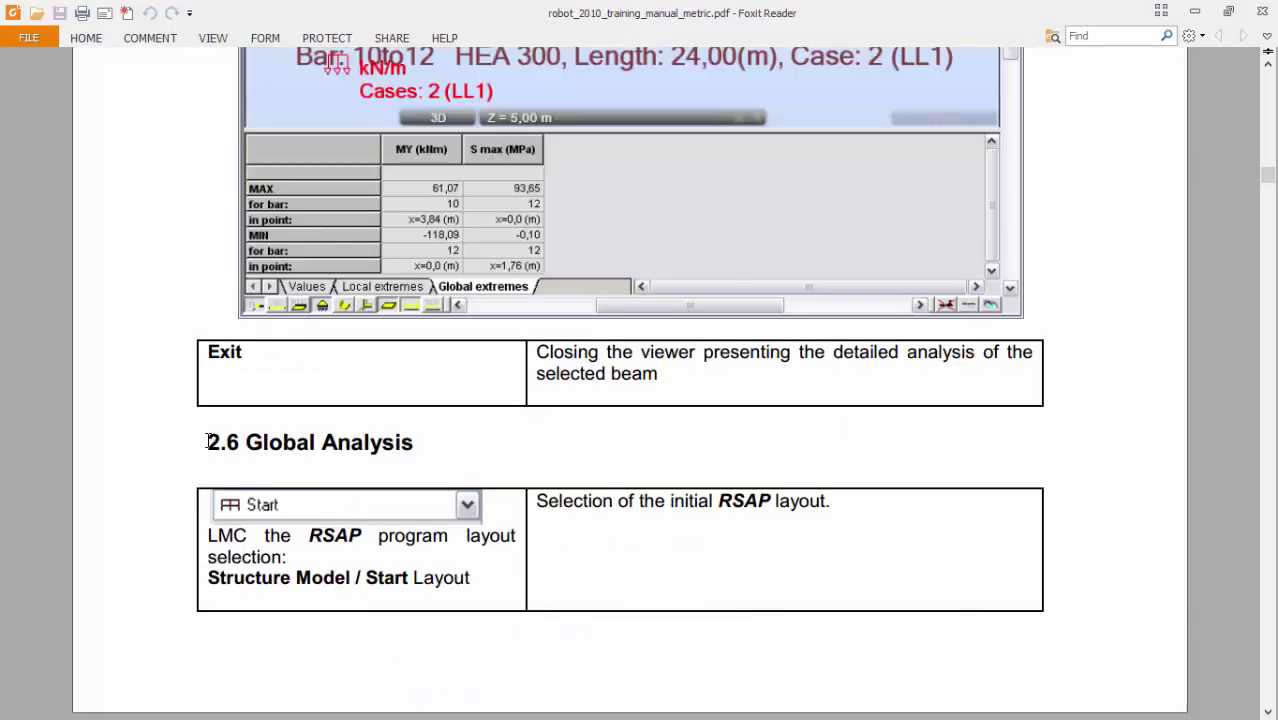
left_click_drag(207, 442, 418, 445)
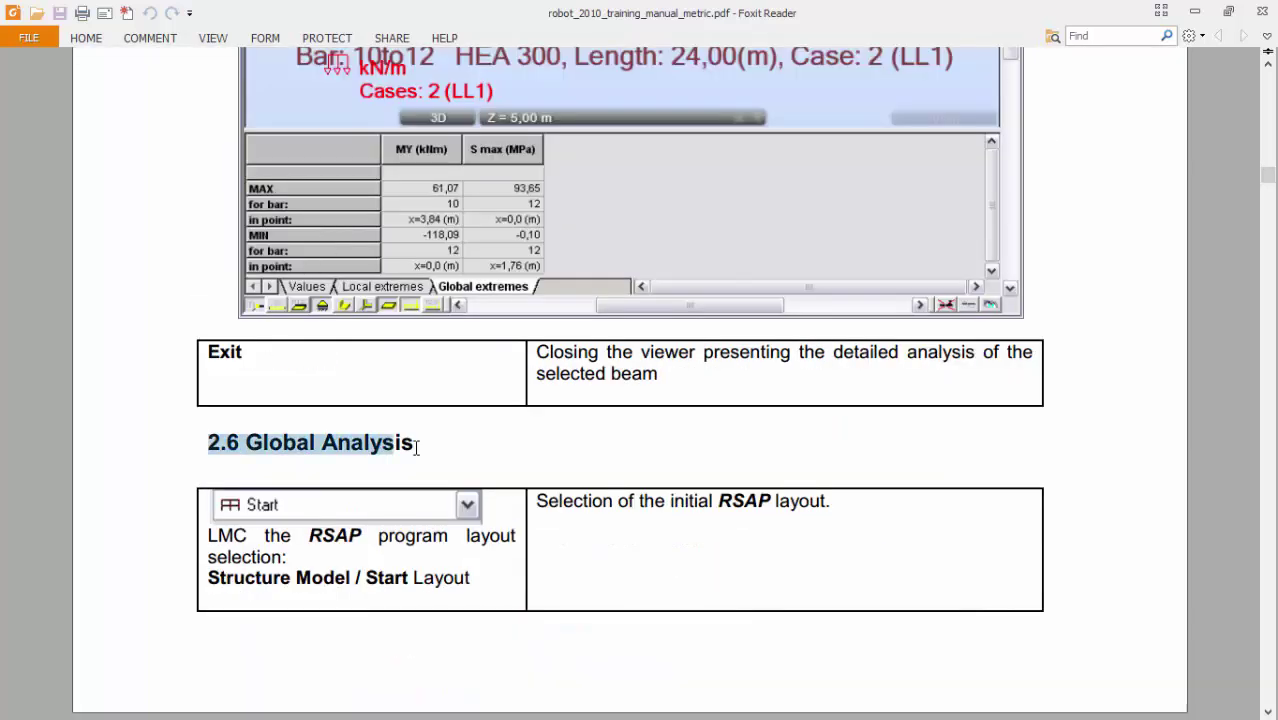
scroll(343, 388, "down", 5)
scroll(343, 386, "down", 2)
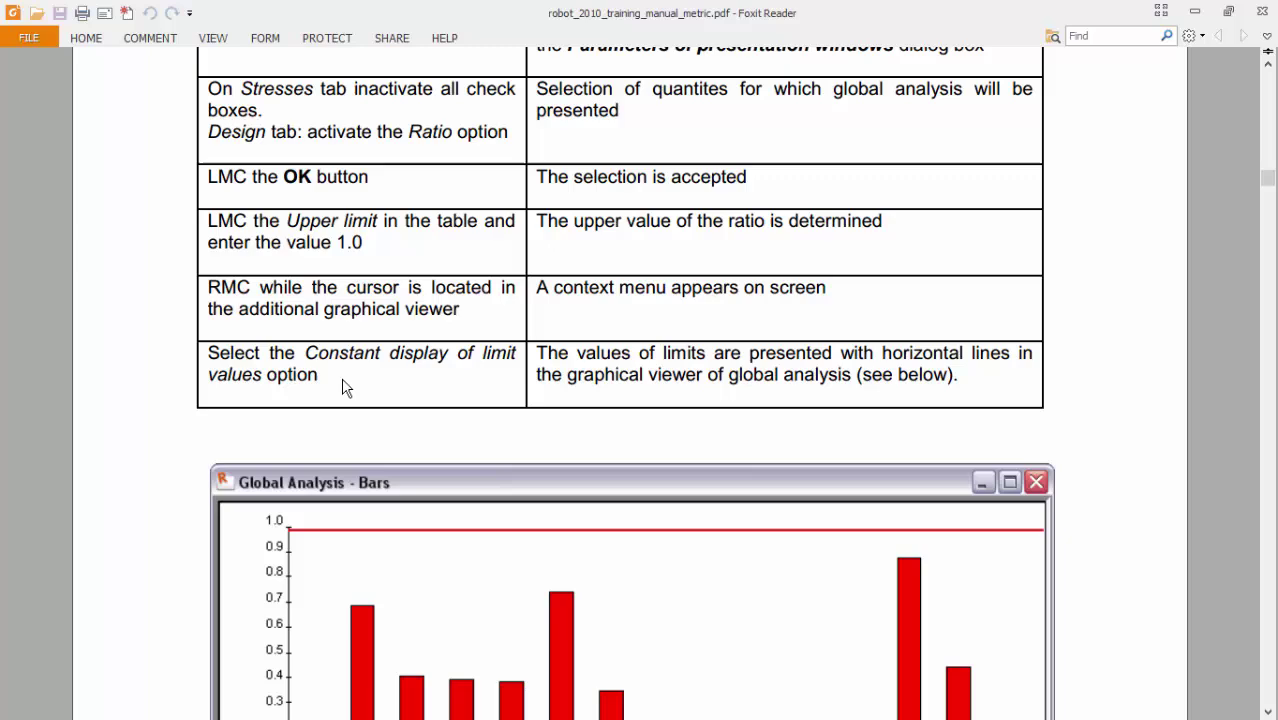
scroll(343, 386, "down", 3)
scroll(338, 385, "down", 5)
scroll(340, 385, "up", 5)
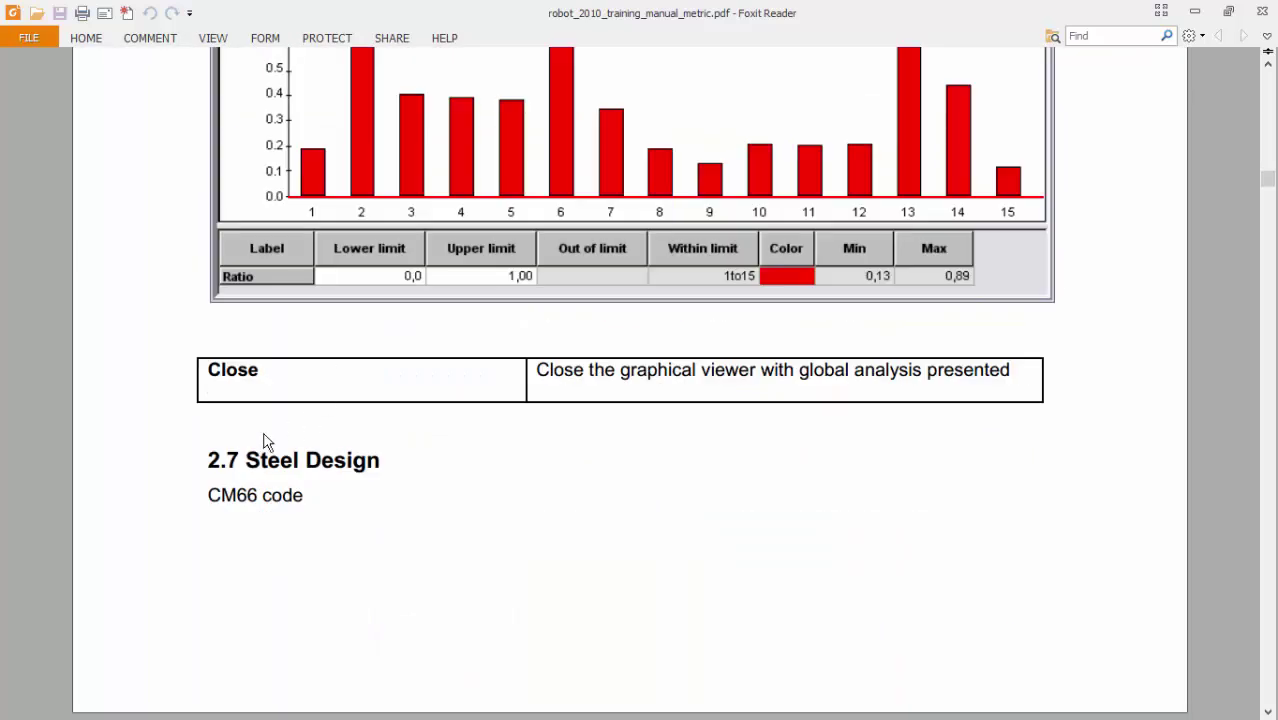
left_click_drag(208, 458, 382, 465)
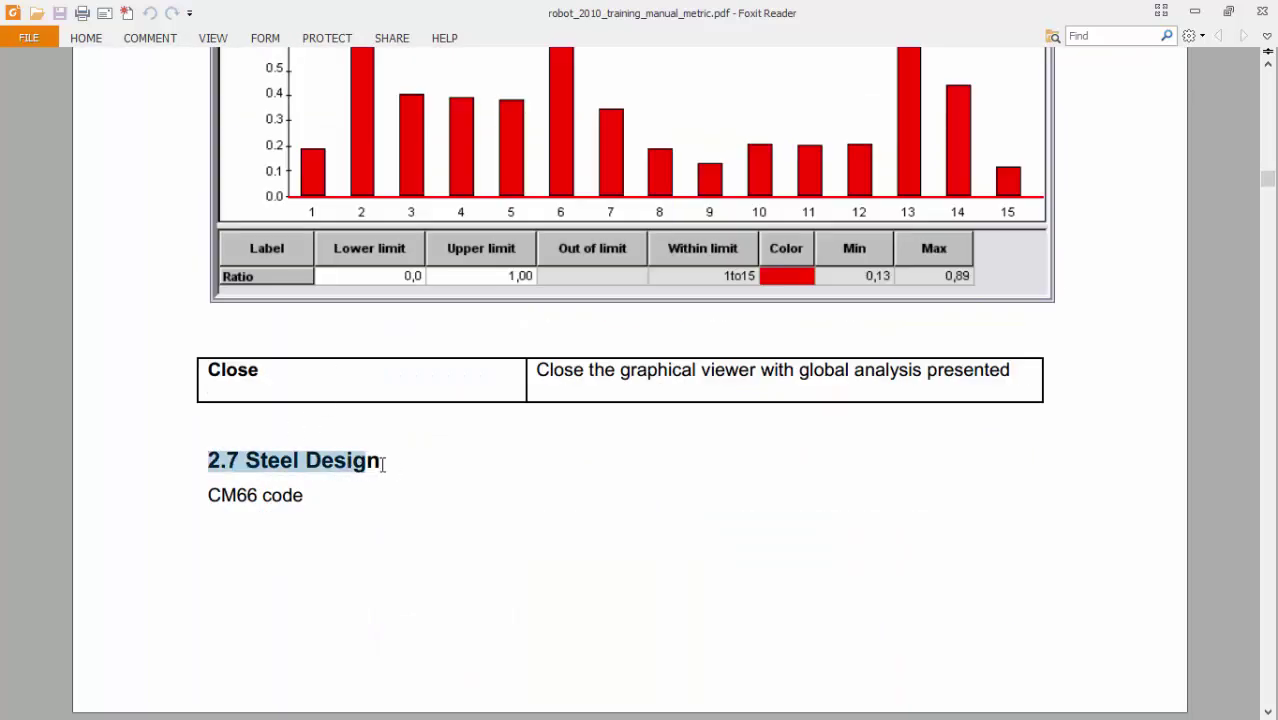
scroll(342, 465, "up", 3)
scroll(395, 452, "up", 2)
scroll(296, 360, "up", 3)
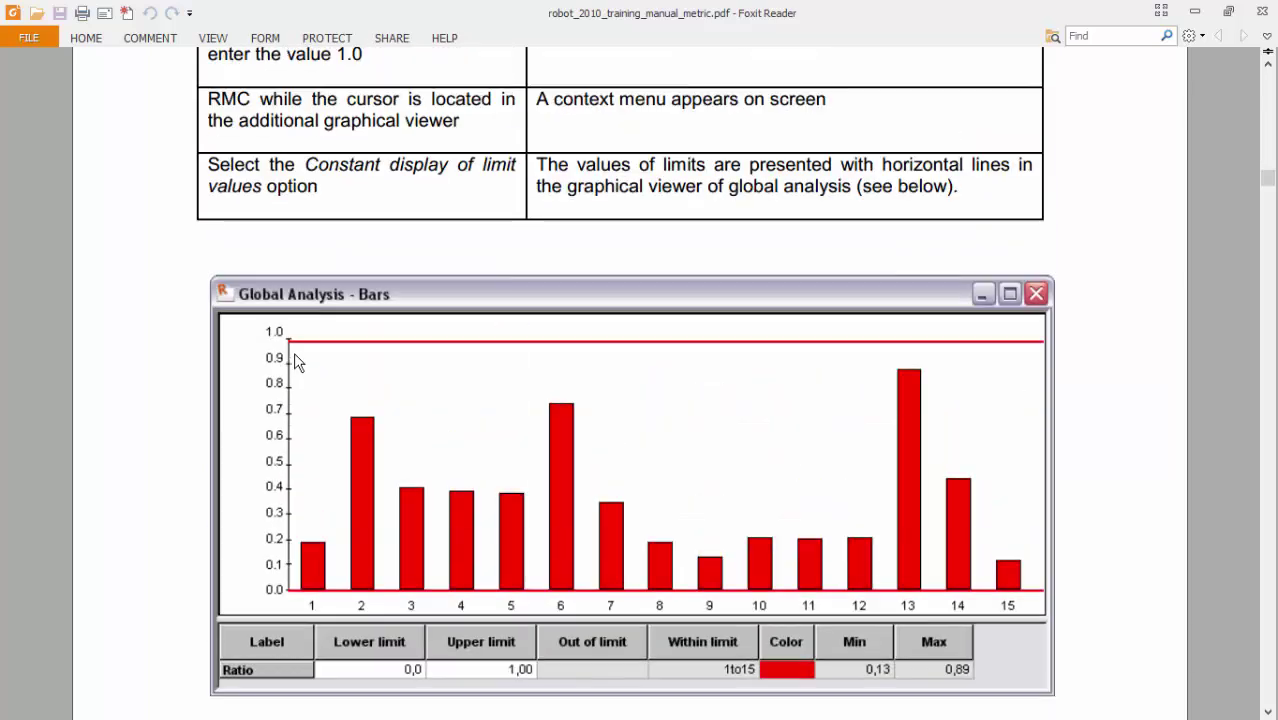
scroll(290, 362, "up", 5)
scroll(288, 366, "up", 5)
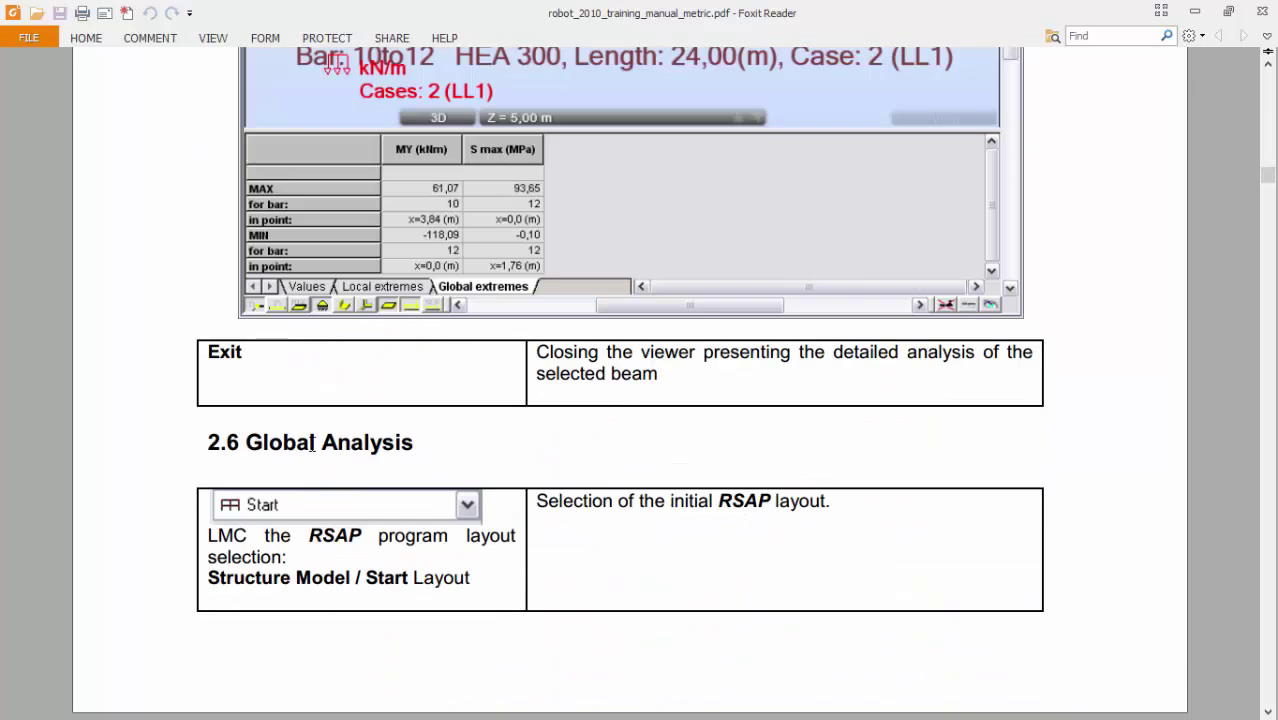